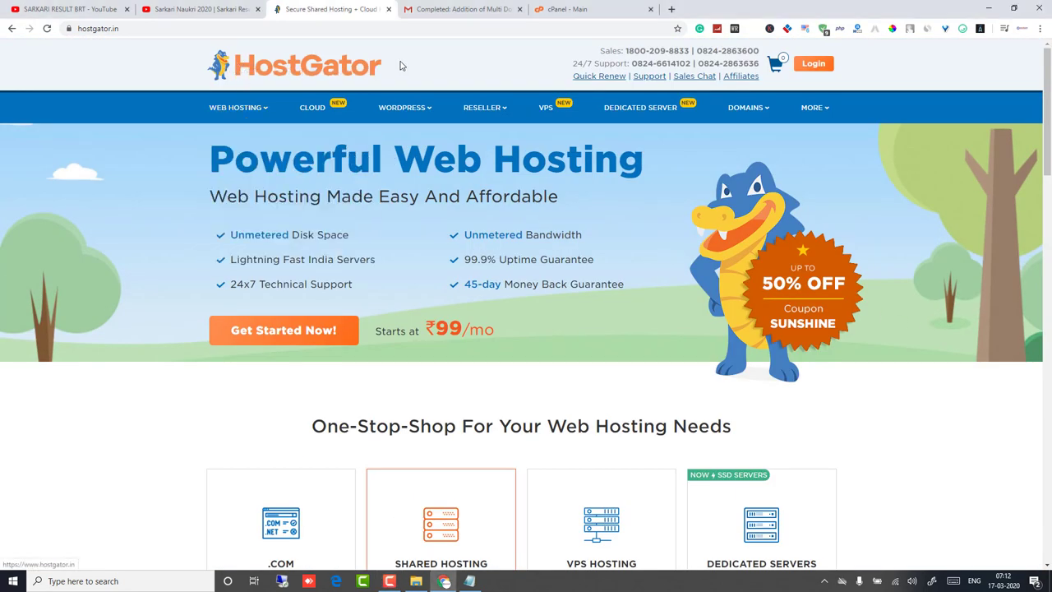
Switch to Gmail and open HostGator's message about the completed Multi Domain Linux Hosting order from the inbox.
key("ctrl+Tab")
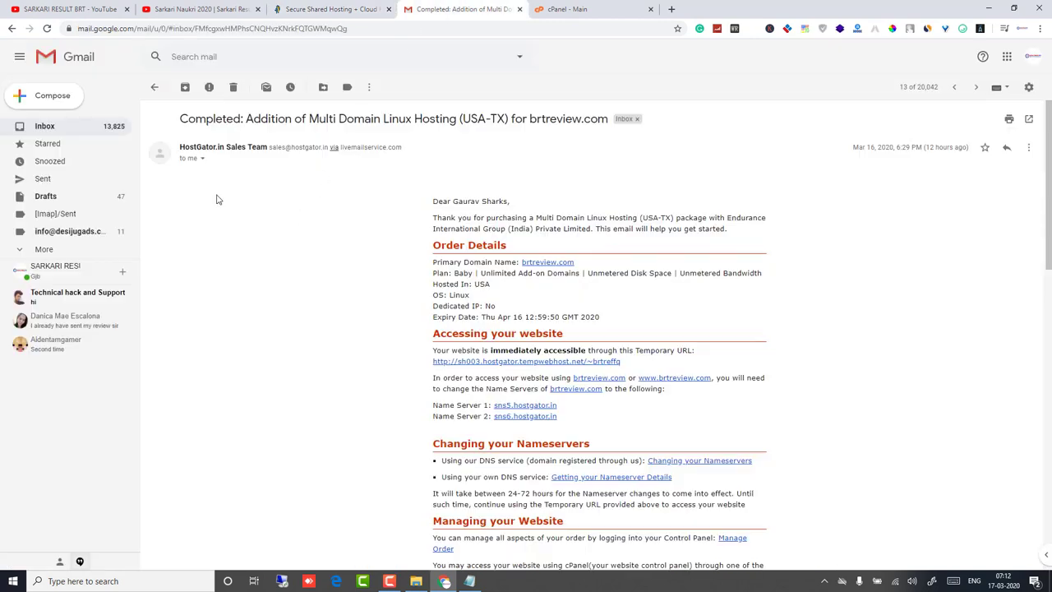
left_click(64, 128)
scroll(243, 280, "down", 2)
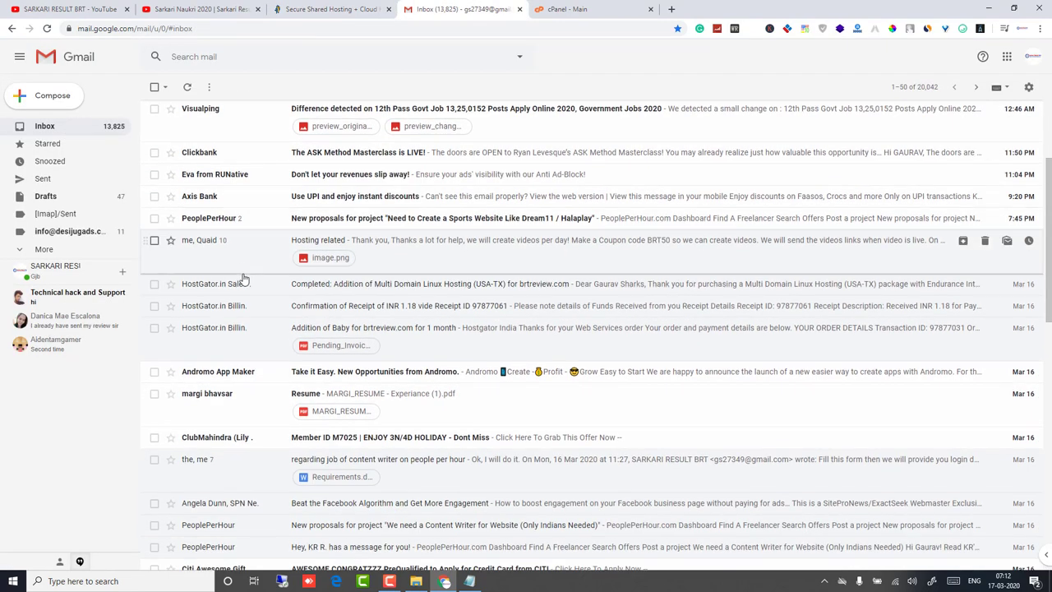
left_click(343, 290)
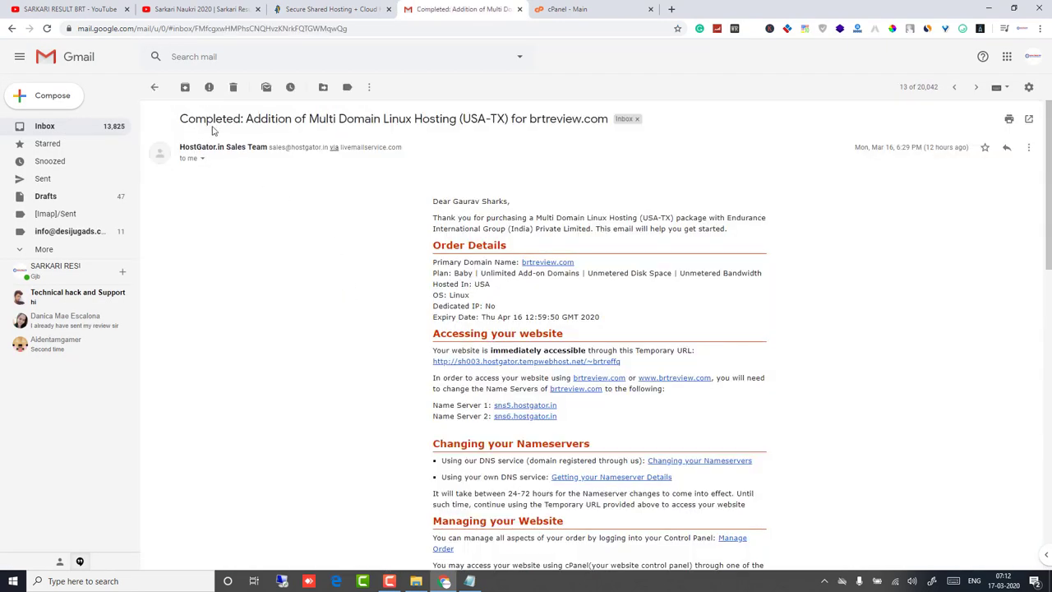
Examine the subject, the domain named in it and the sender of the HostGator message.
left_click_drag(249, 119, 634, 123)
left_click(733, 130)
left_click_drag(530, 118, 610, 120)
left_click(685, 150)
scroll(670, 212, "down", 1)
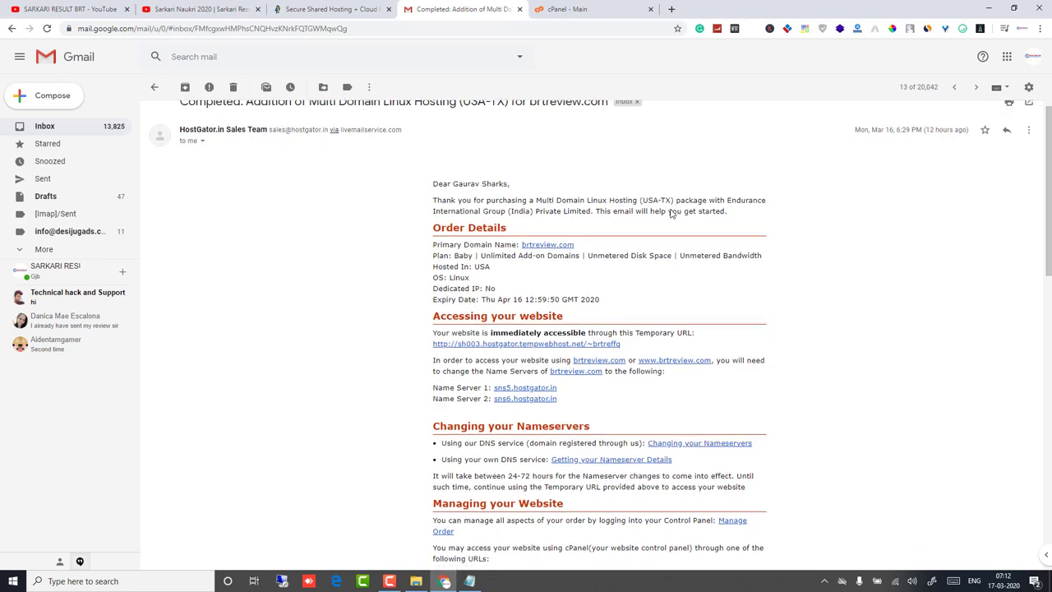
scroll(670, 212, "up", 1)
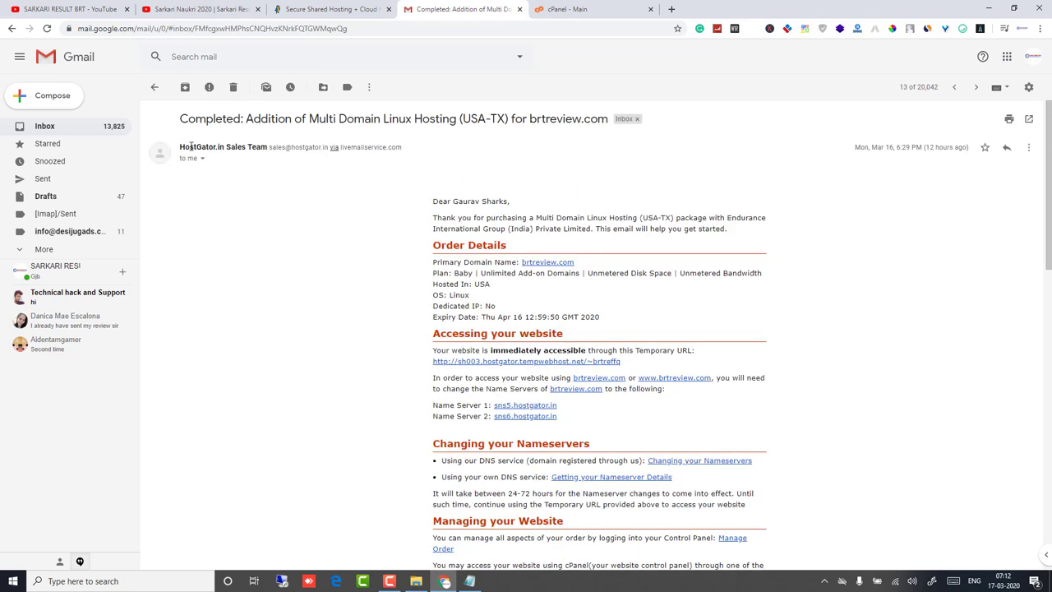
left_click_drag(191, 148, 301, 195)
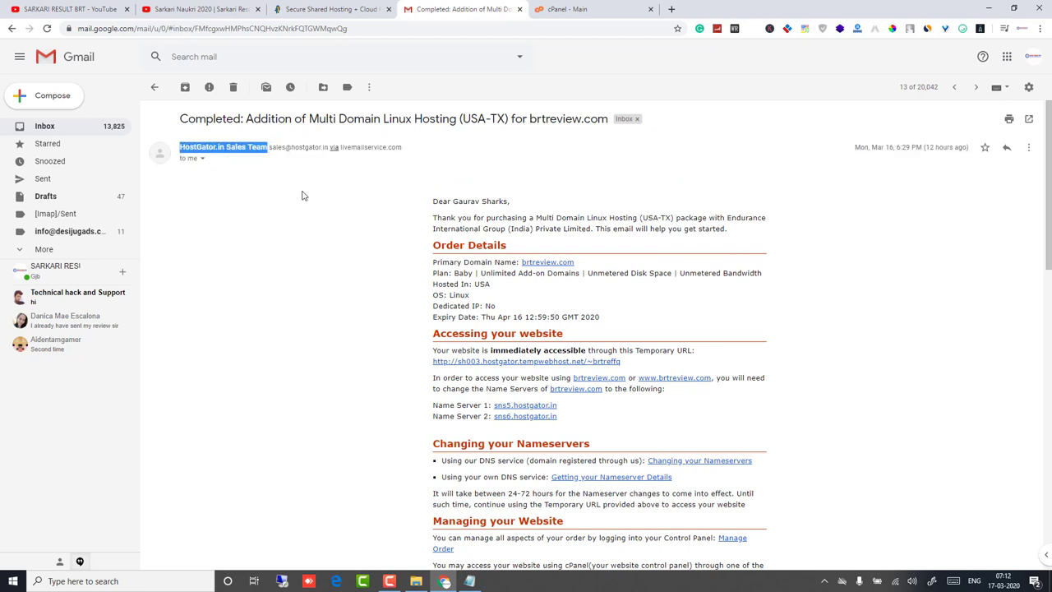
left_click(304, 195)
Examine the message's sections on order details, accessing the website and changing the nameservers.
scroll(435, 198, "down", 1)
scroll(435, 197, "down", 1)
left_click_drag(431, 190, 543, 195)
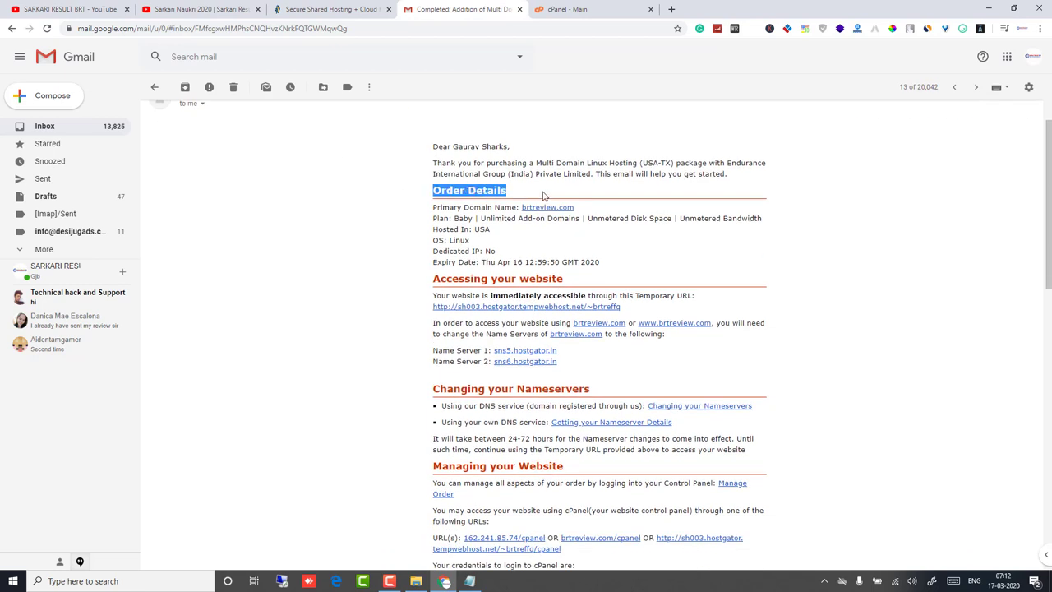
left_click_drag(435, 282, 617, 280)
scroll(588, 283, "down", 2)
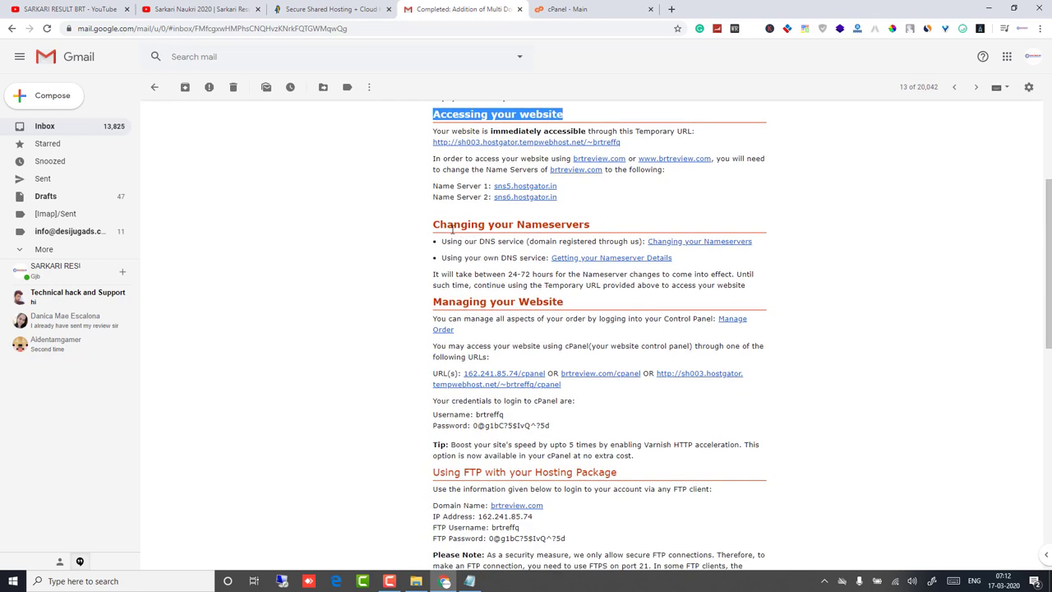
left_click_drag(434, 224, 629, 224)
left_click(615, 226)
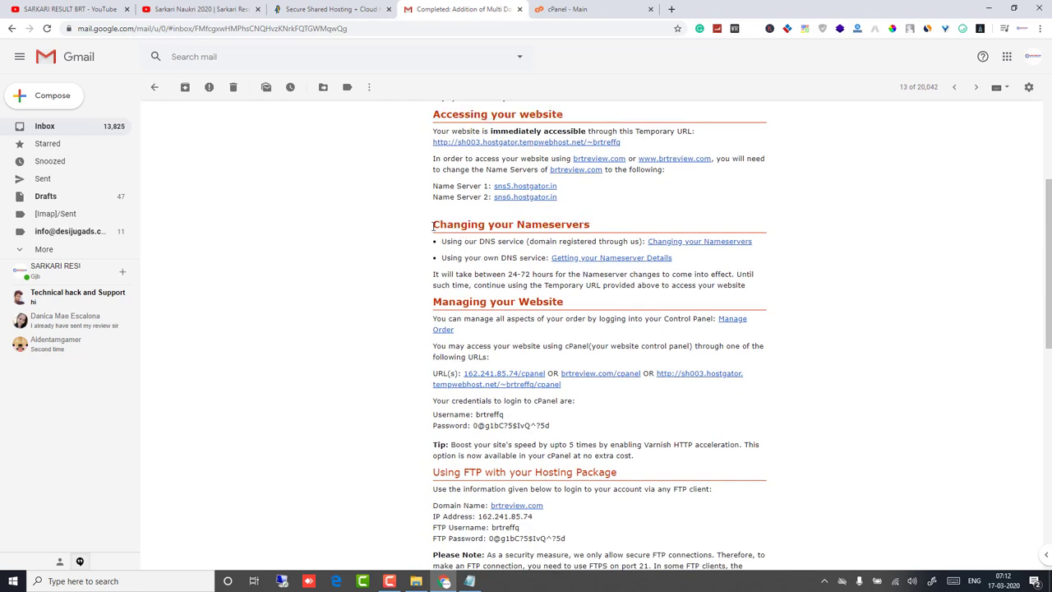
left_click_drag(434, 226, 629, 225)
left_click(628, 223)
Examine the Name Server 1 and Name Server 2 entries in the HostGator message.
scroll(510, 231, "up", 1)
left_click_drag(433, 241, 484, 254)
left_click_drag(569, 261, 485, 252)
left_click(523, 260)
left_click(576, 264)
Look at the open cPanel page, and load the GoDaddy website in a new browser tab.
left_click(592, 8)
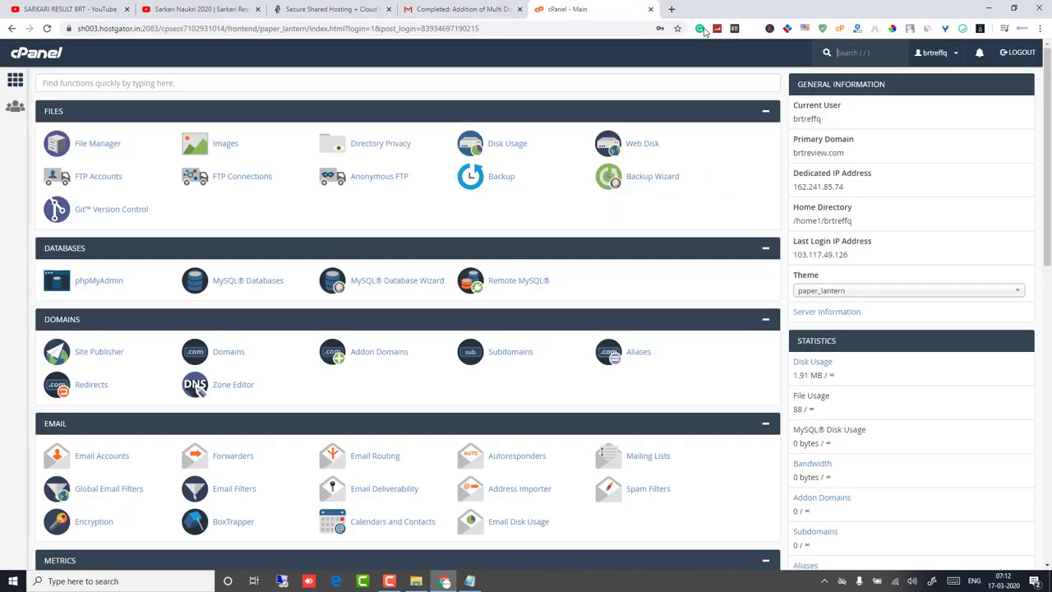
left_click(672, 9)
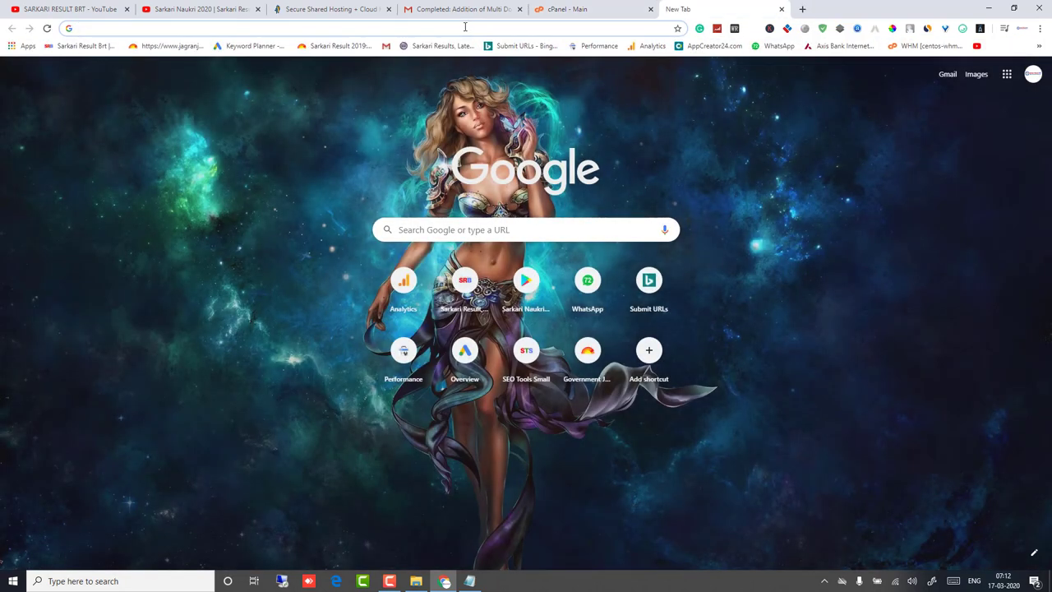
type("god")
key("Return")
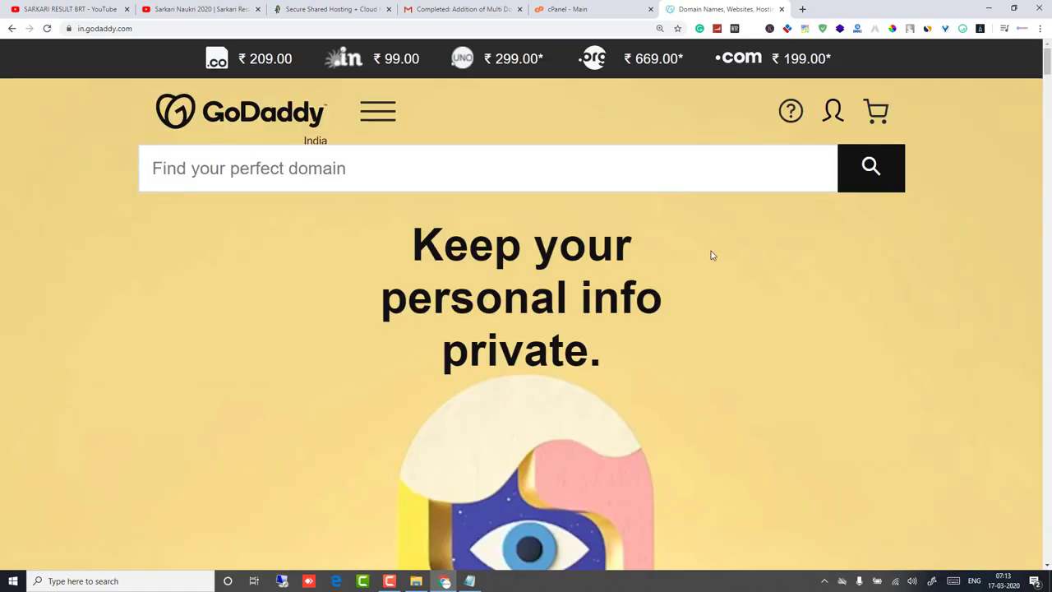
Open the GoDaddy account's page of products and services.
left_click(831, 111)
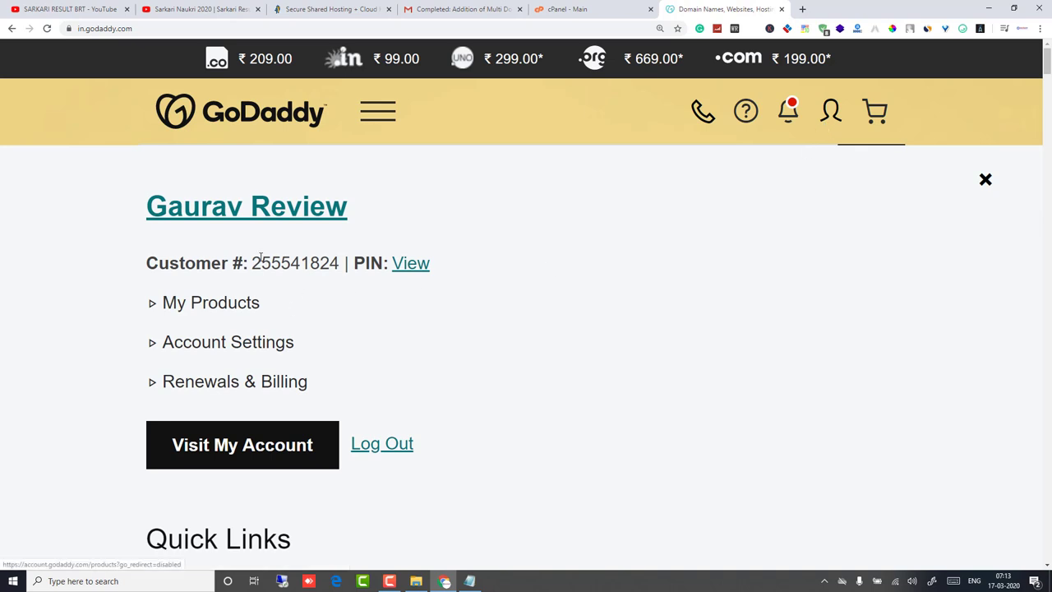
scroll(230, 237, "down", 2)
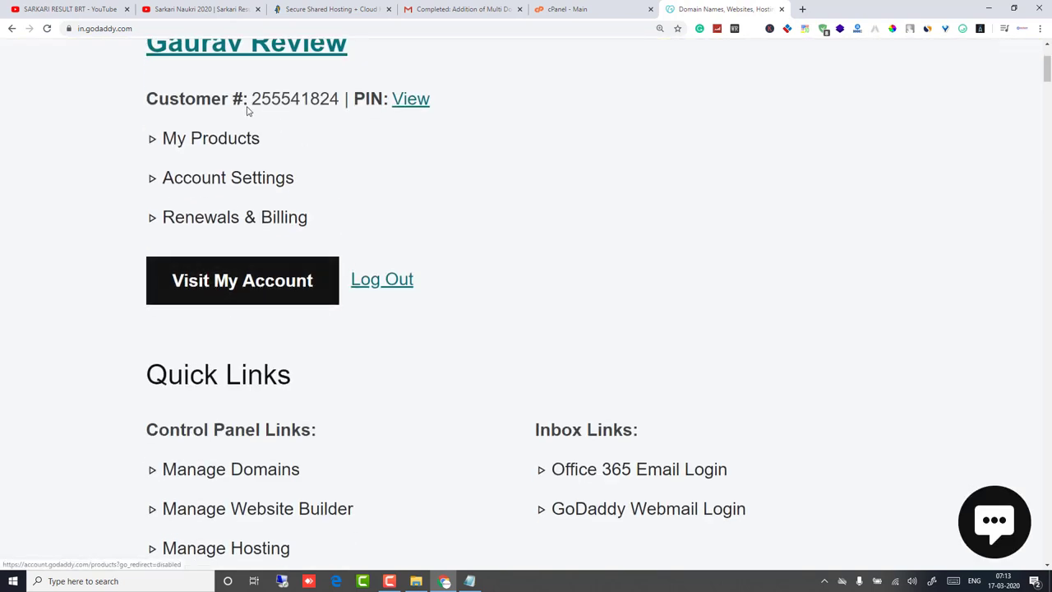
scroll(329, 296, "up", 1)
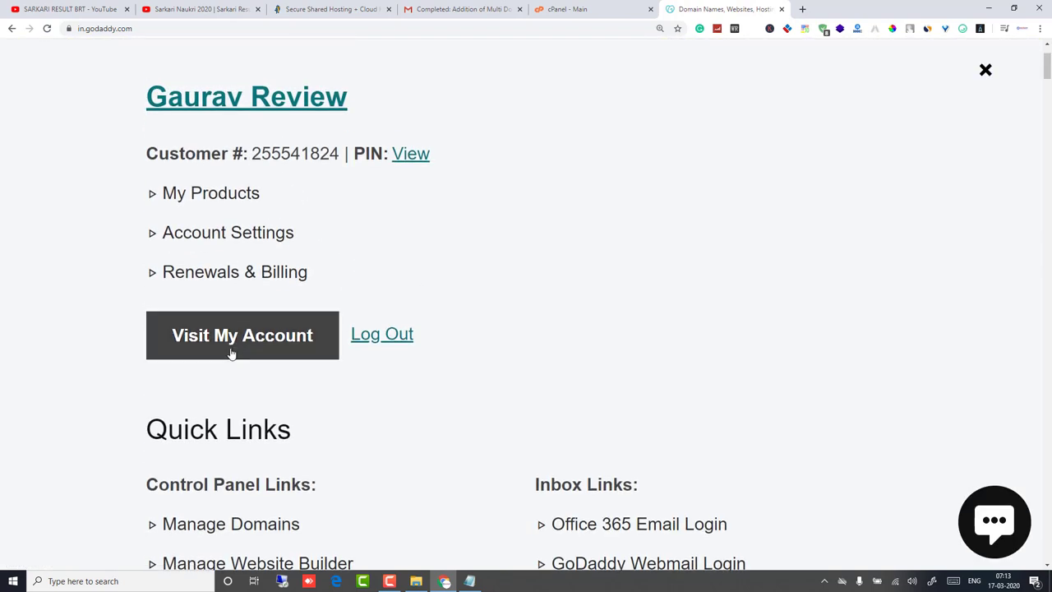
left_click(358, 341)
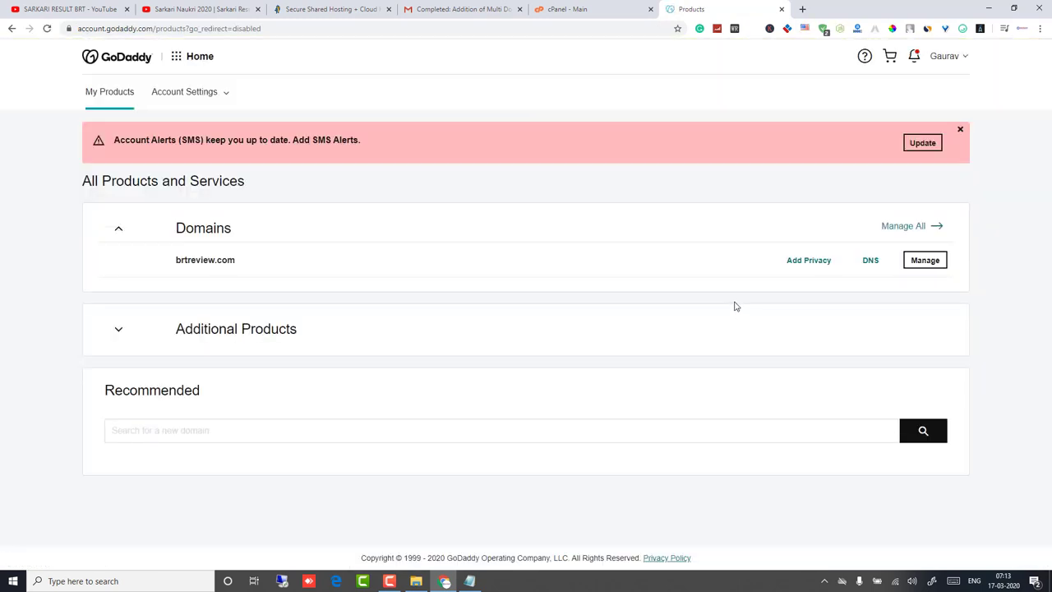
Open the DNS management page of the brtreview.com domain.
scroll(557, 296, "down", 1)
scroll(200, 260, "down", 1)
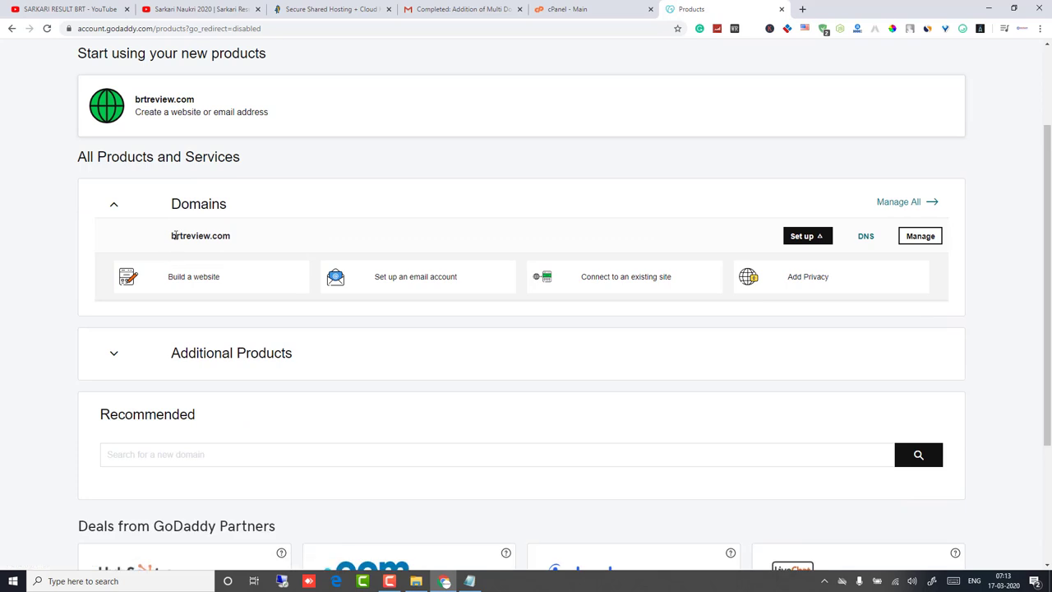
left_click_drag(169, 238, 257, 240)
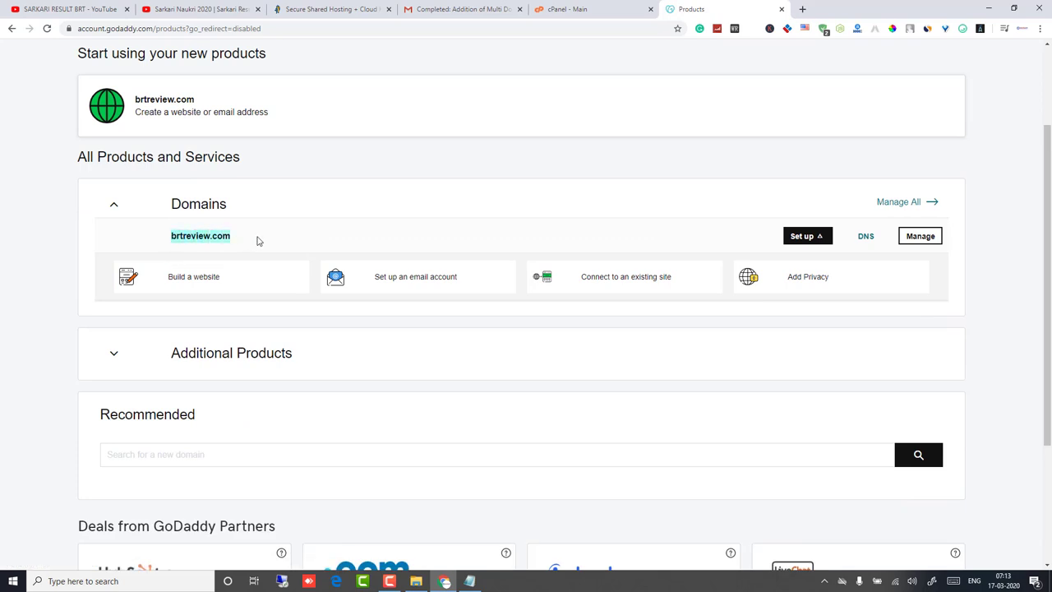
left_click(863, 239)
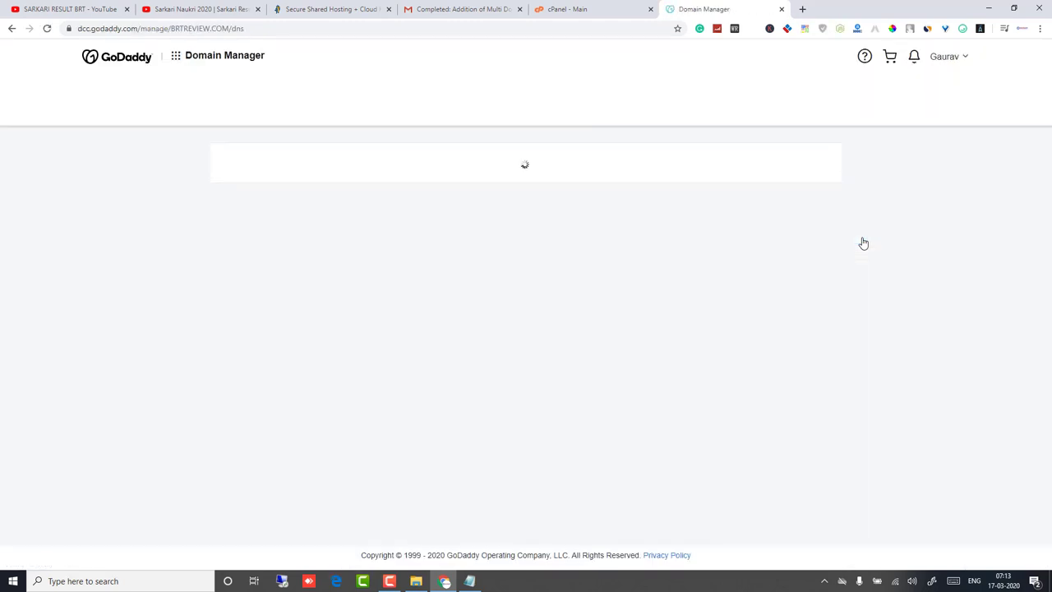
Open the form for changing the custom nameservers of brtreview.com.
scroll(336, 304, "down", 3)
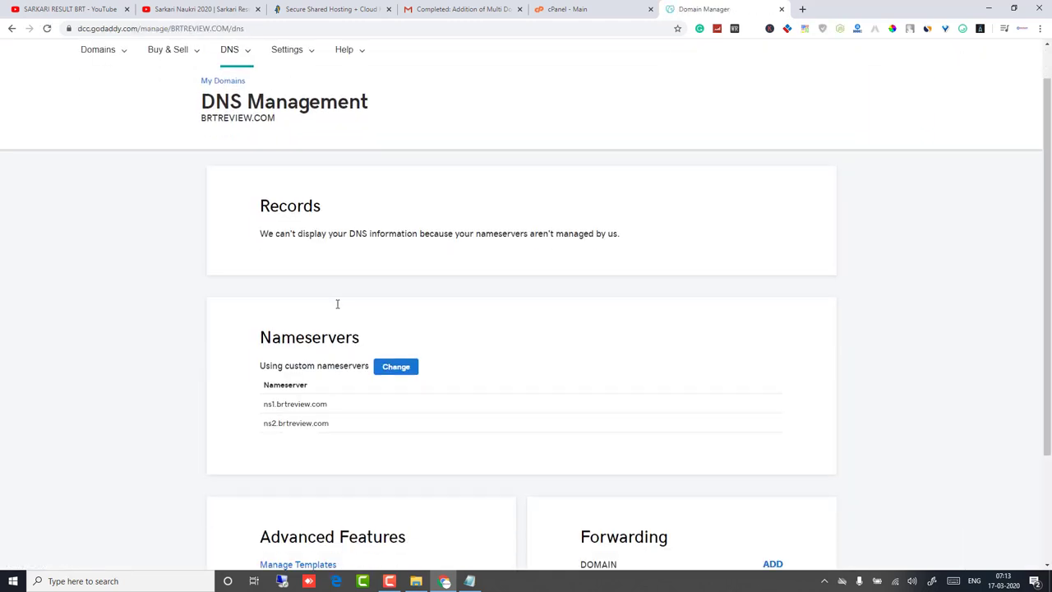
scroll(734, 282, "up", 1)
scroll(643, 274, "down", 1)
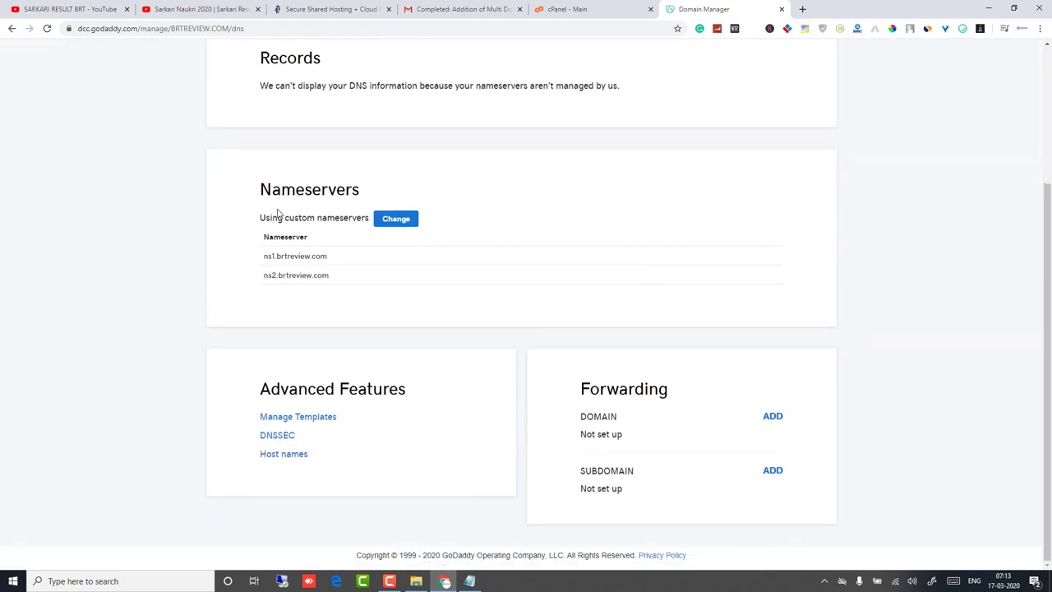
left_click_drag(257, 191, 364, 192)
left_click(422, 192)
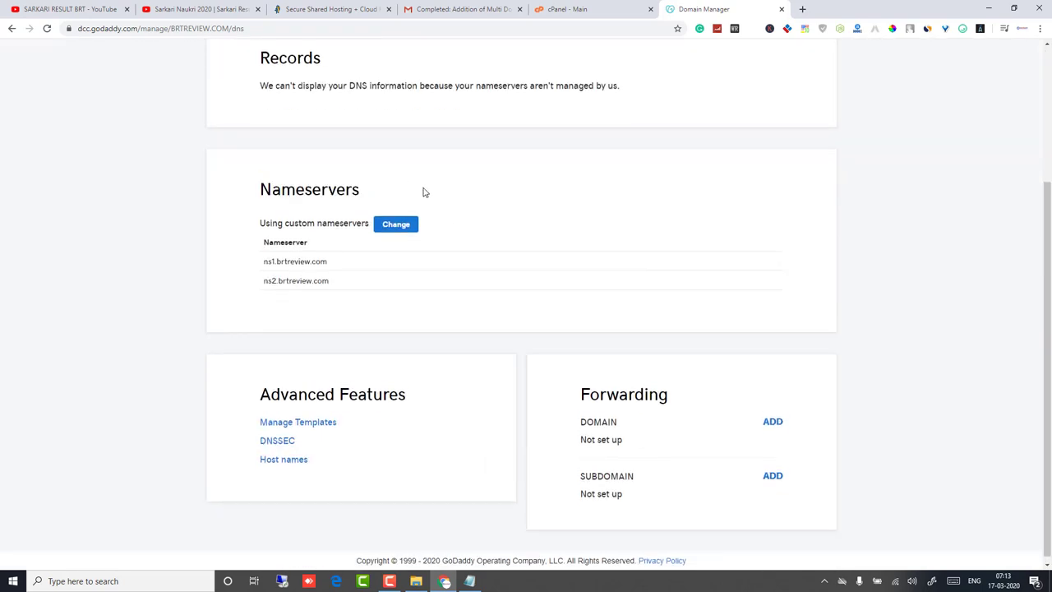
left_click(395, 223)
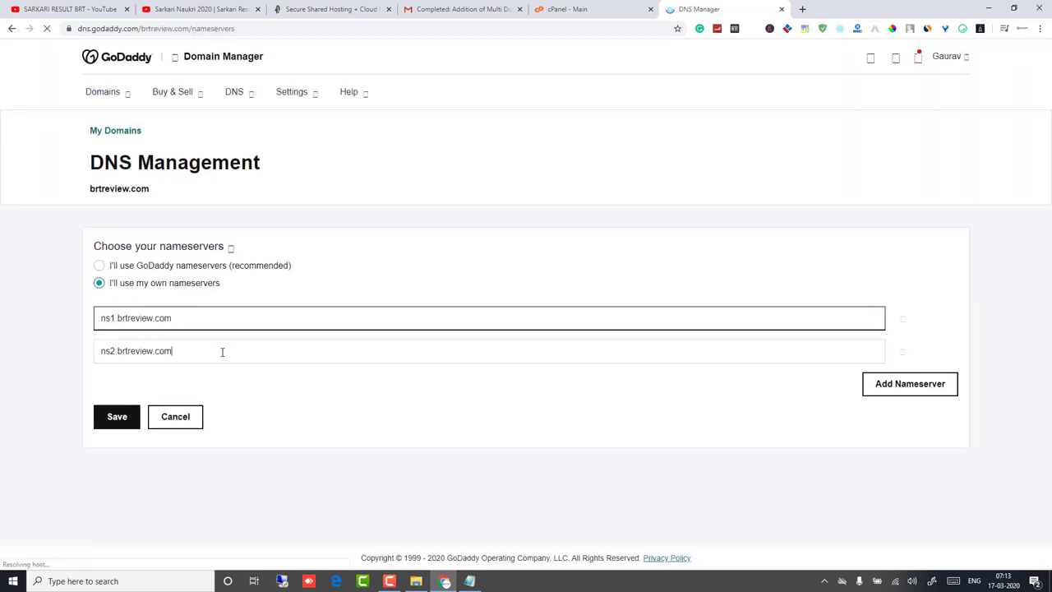
Copy Name Server 1 from the HostGator e-mail and set the domain's first nameserver to sns5.hostgator.in.
left_click(567, 9)
left_click(461, 9)
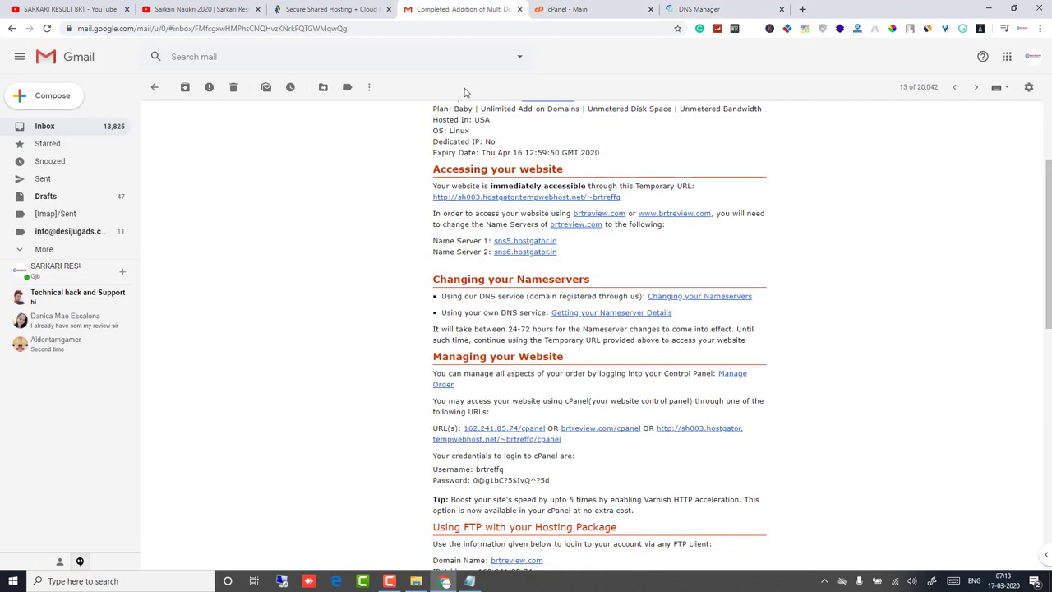
left_click_drag(567, 242, 498, 245)
right_click(498, 245)
left_click(530, 324)
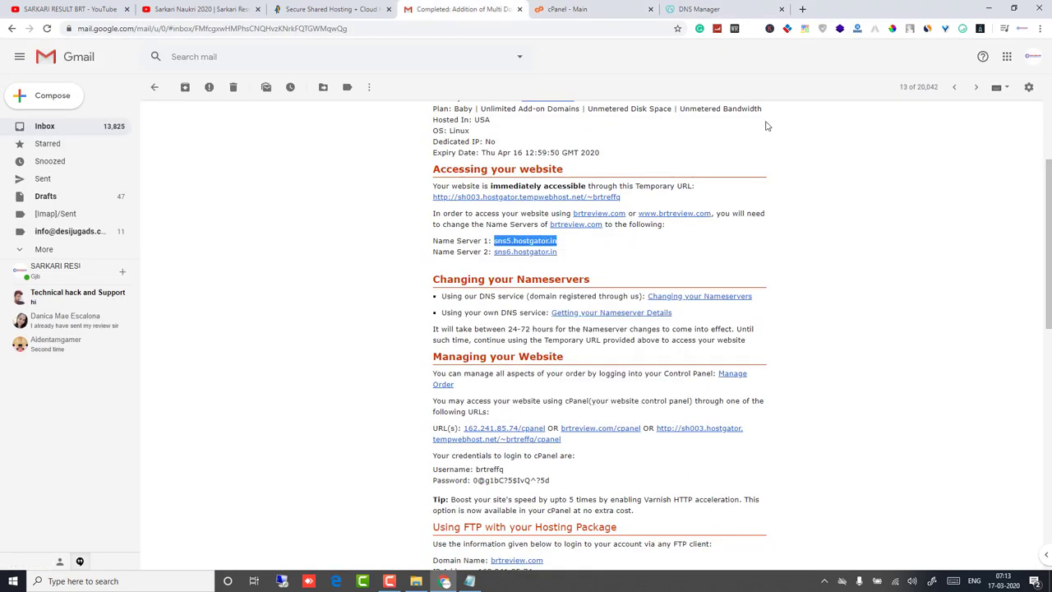
left_click(698, 9)
left_click_drag(176, 317, 80, 315)
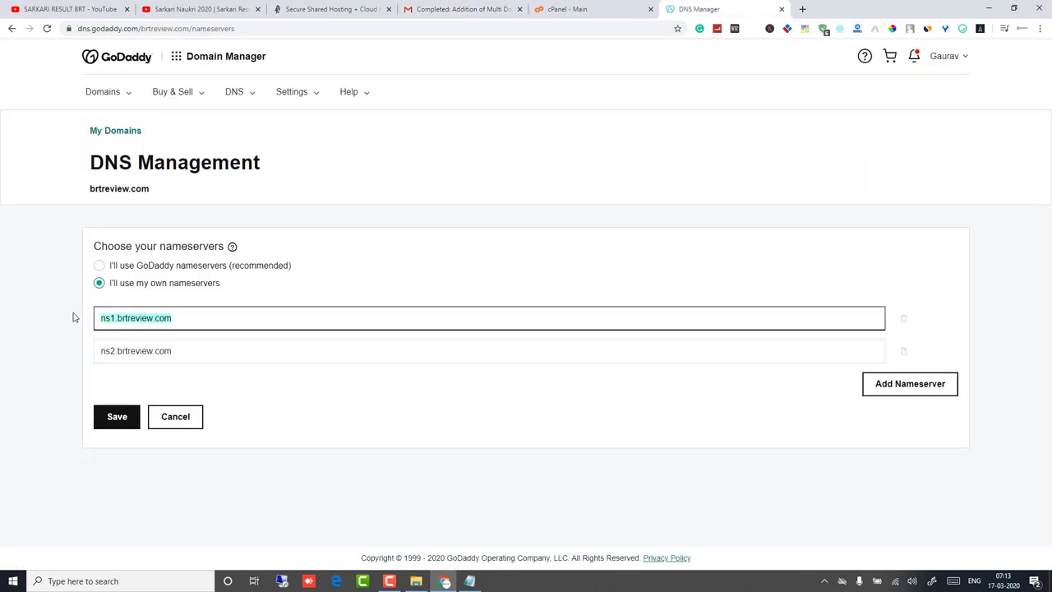
key("ctrl+v")
Copy Name Server 2 from the HostGator e-mail and set the domain's second nameserver to sns6.hostgator.in.
left_click(462, 8)
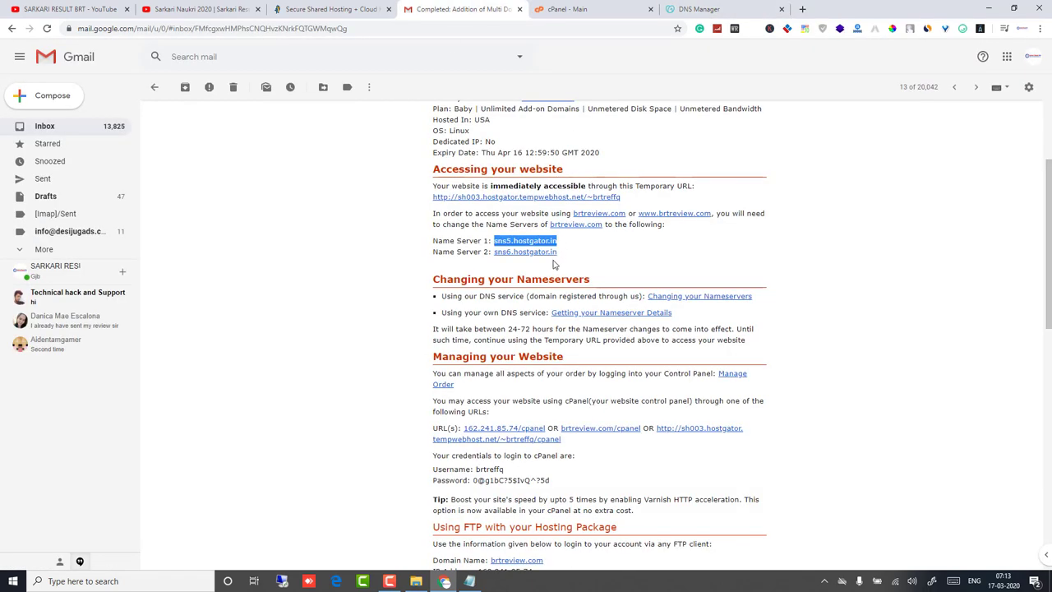
left_click_drag(560, 255, 494, 253)
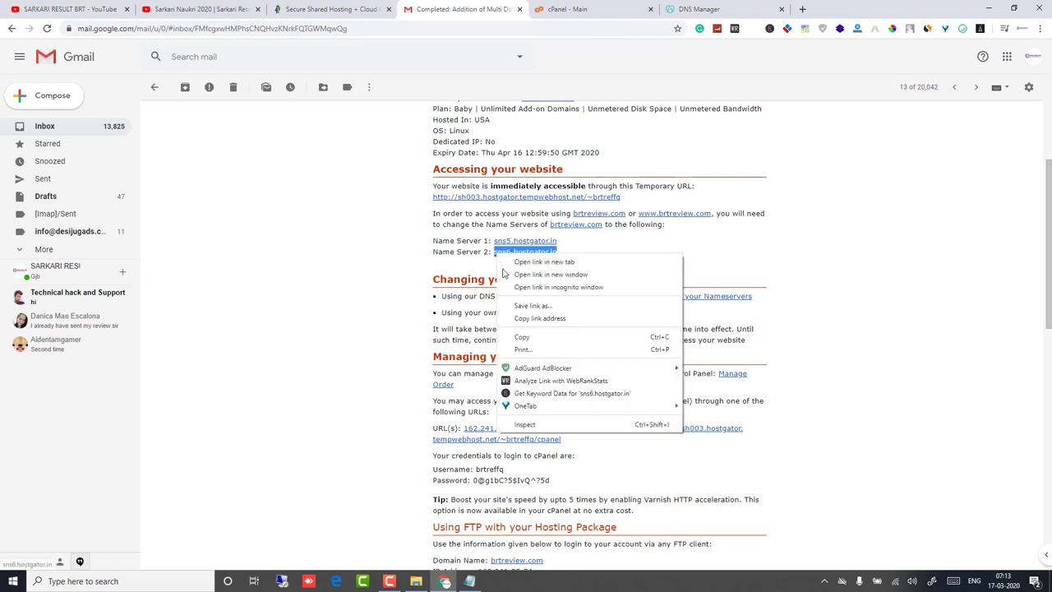
right_click(497, 255)
left_click(524, 338)
left_click(723, 9)
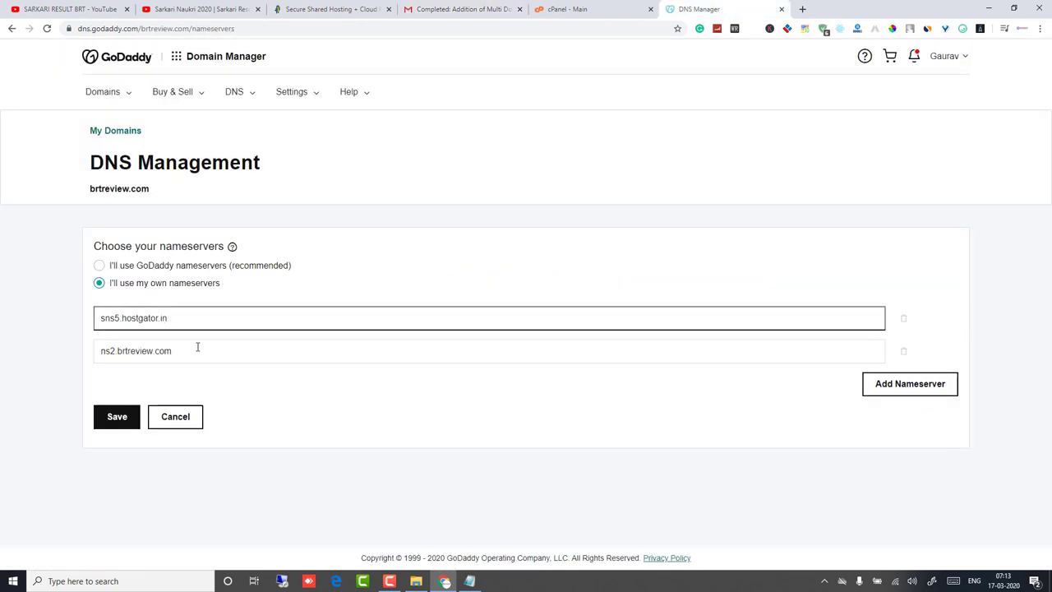
left_click_drag(197, 351, 25, 350)
key("ctrl+v")
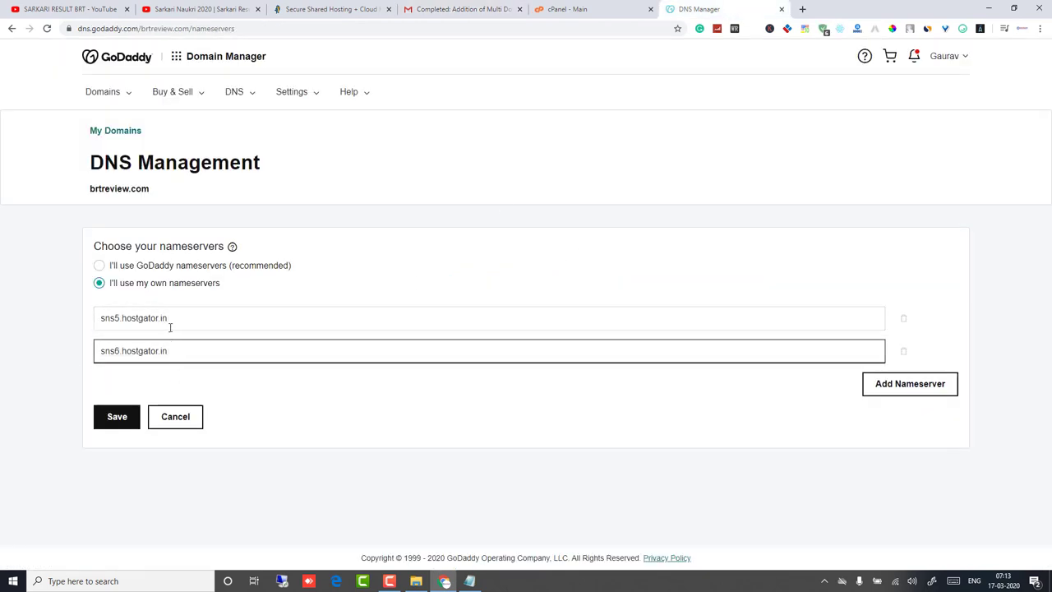
left_click(221, 384)
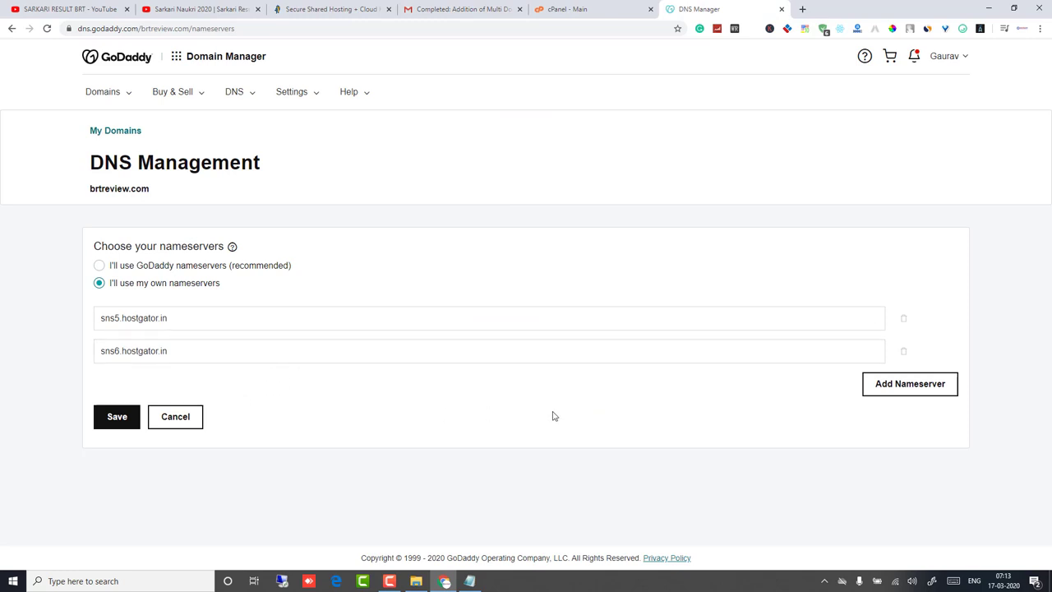
left_click(892, 391)
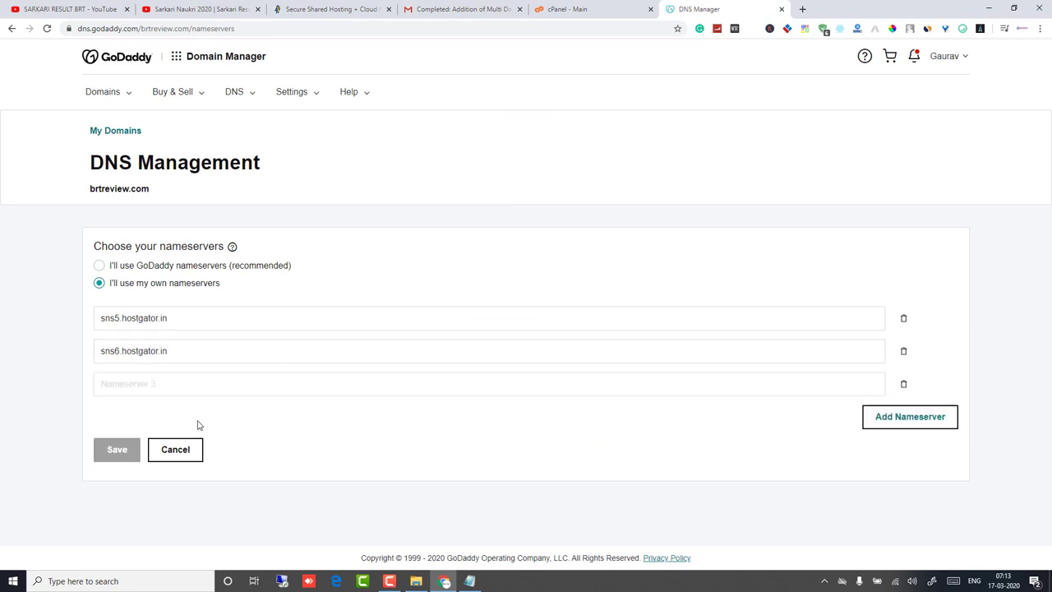
left_click(141, 385)
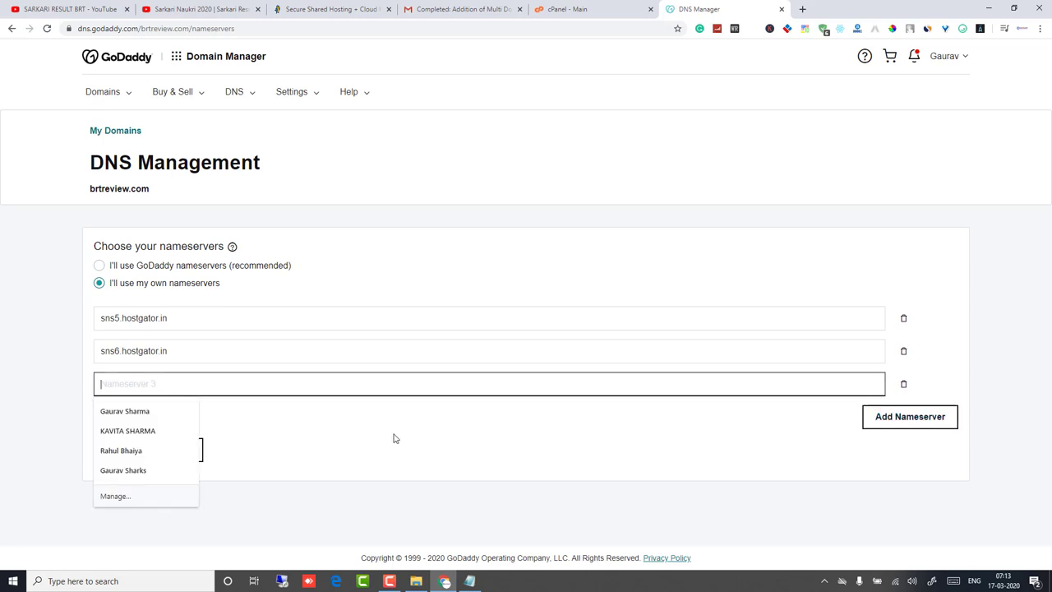
left_click(905, 385)
left_click(177, 320)
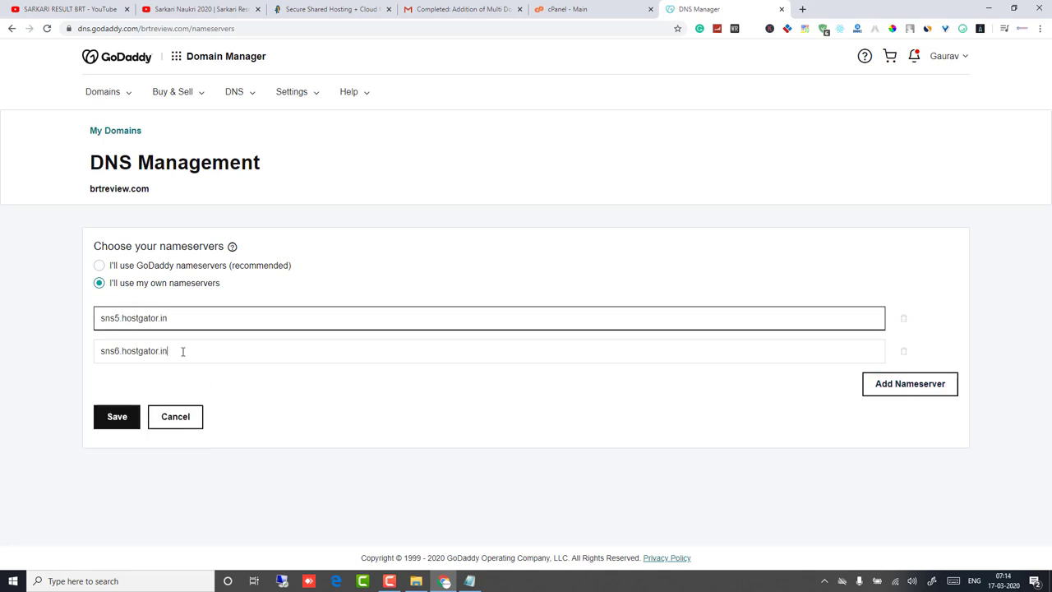
left_click(184, 351)
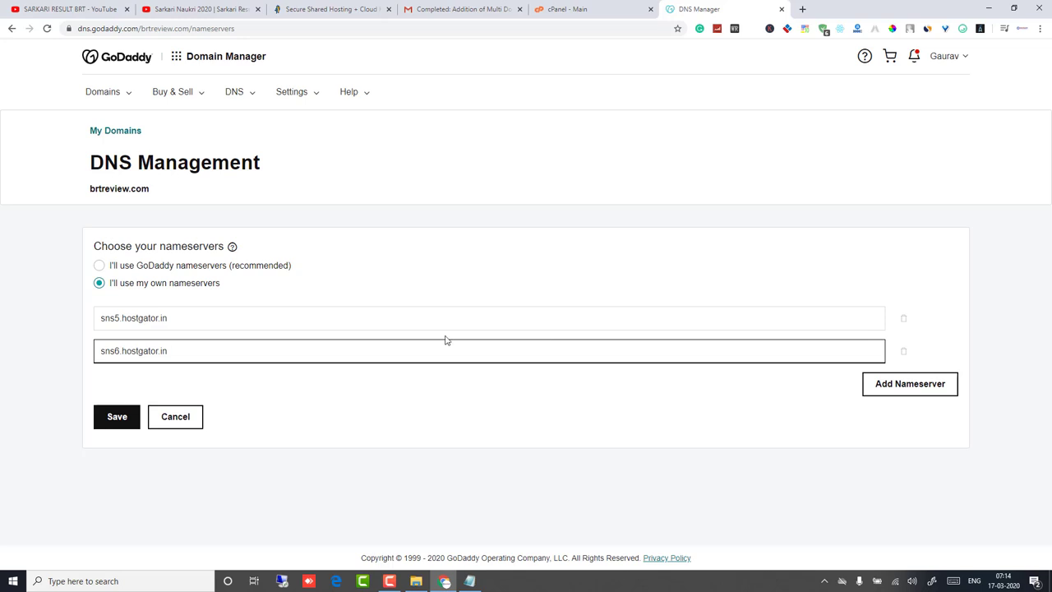
Save the new nameservers for brtreview.com and reload its DNS management page until the updated entries load.
left_click(120, 419)
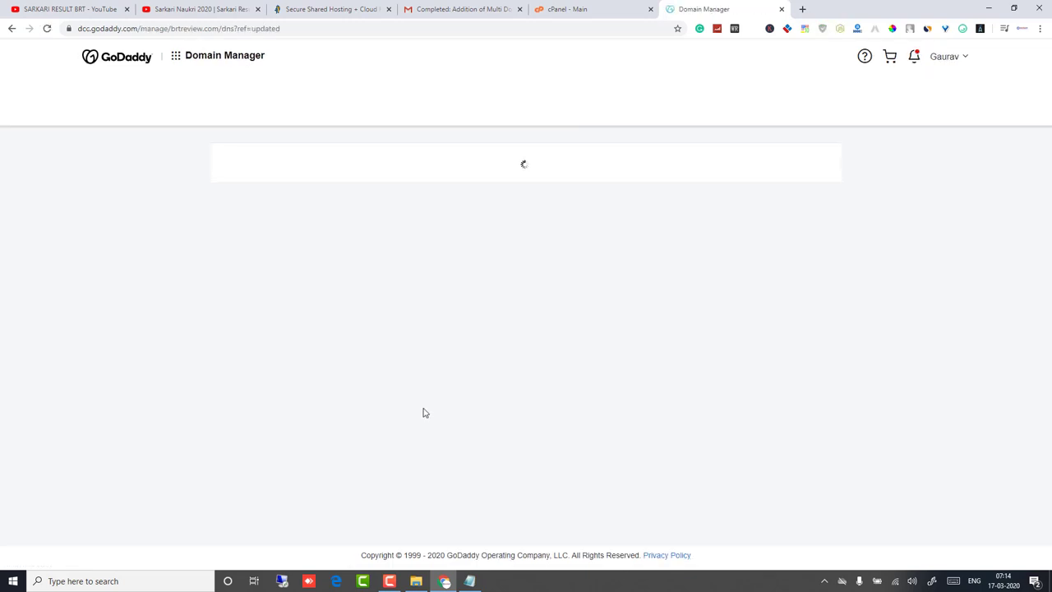
scroll(425, 407, "down", 1)
scroll(424, 405, "down", 1)
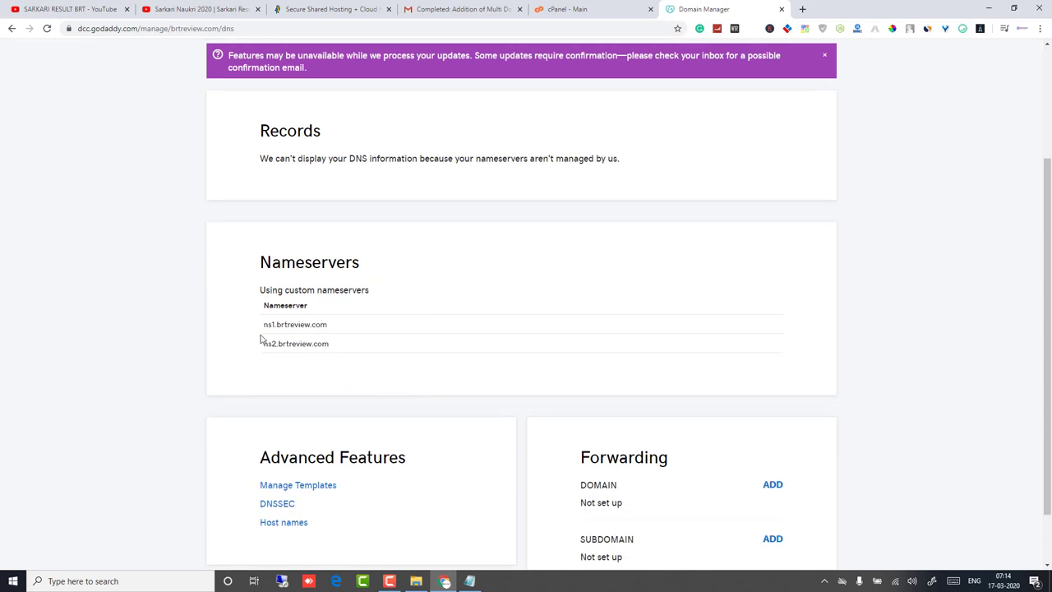
left_click(47, 28)
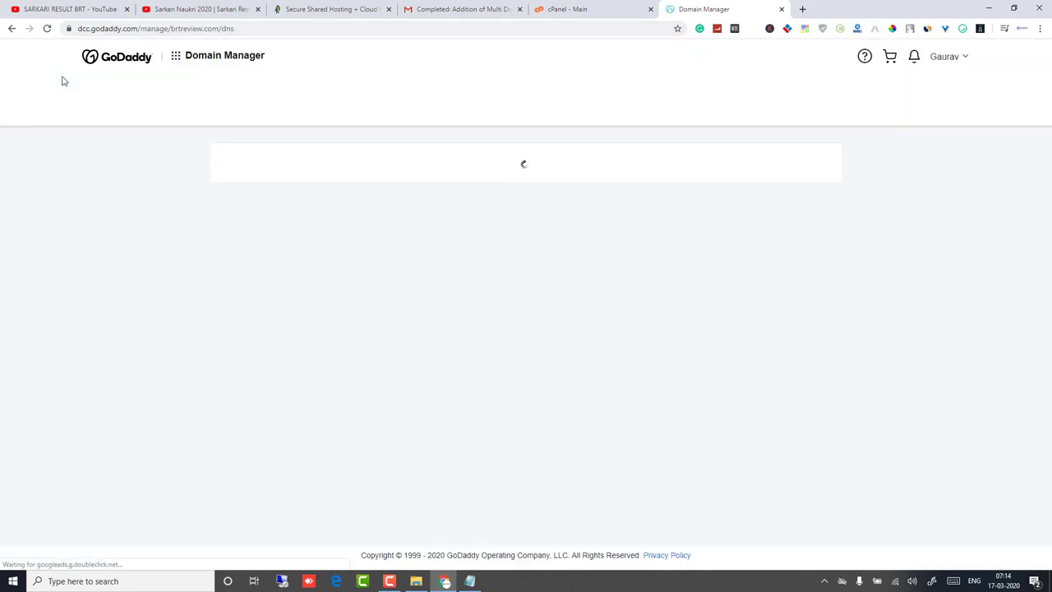
scroll(247, 370, "down", 3)
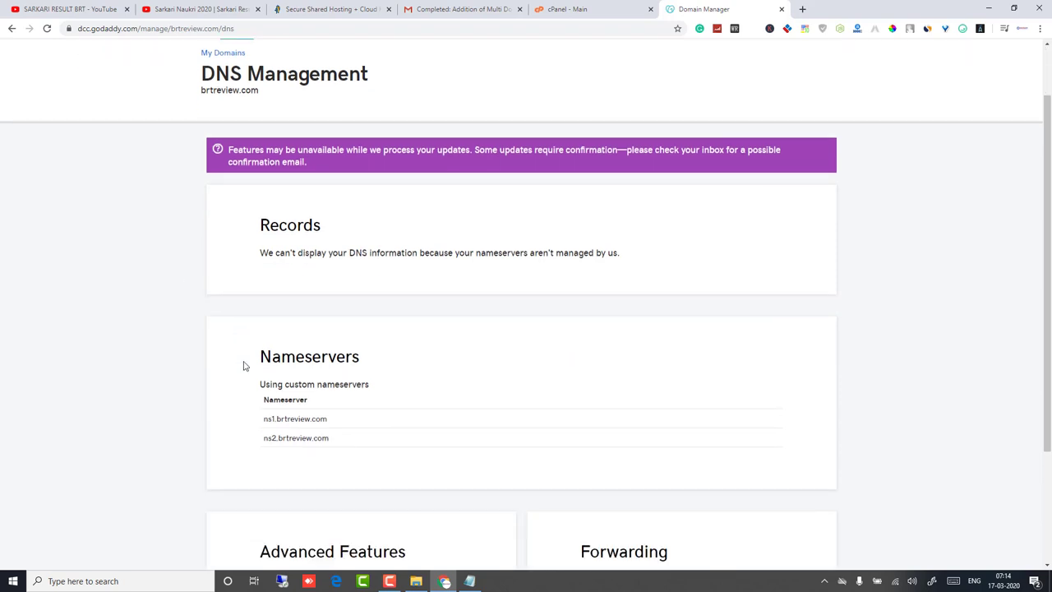
left_click(49, 29)
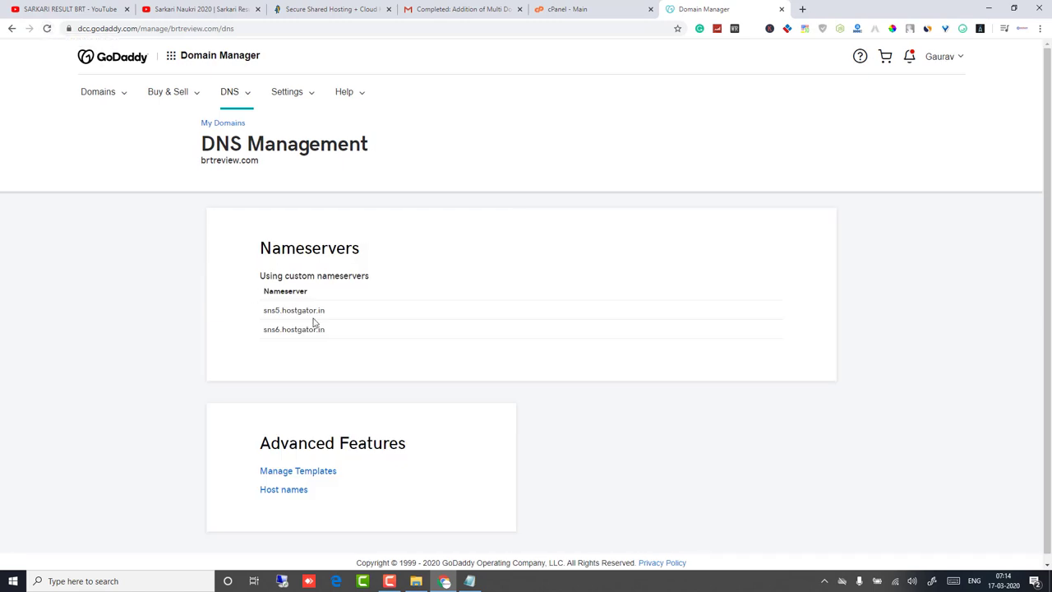
Check the custom nameservers listed on the DNS management page of brtreview.com.
left_click_drag(257, 279, 408, 282)
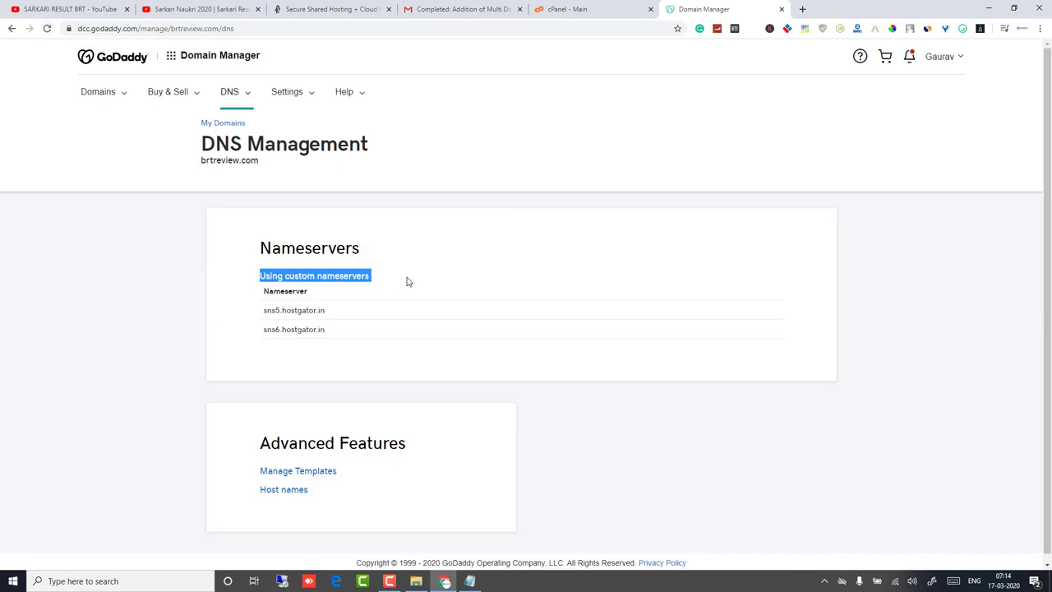
left_click_drag(261, 296, 331, 296)
left_click(261, 315)
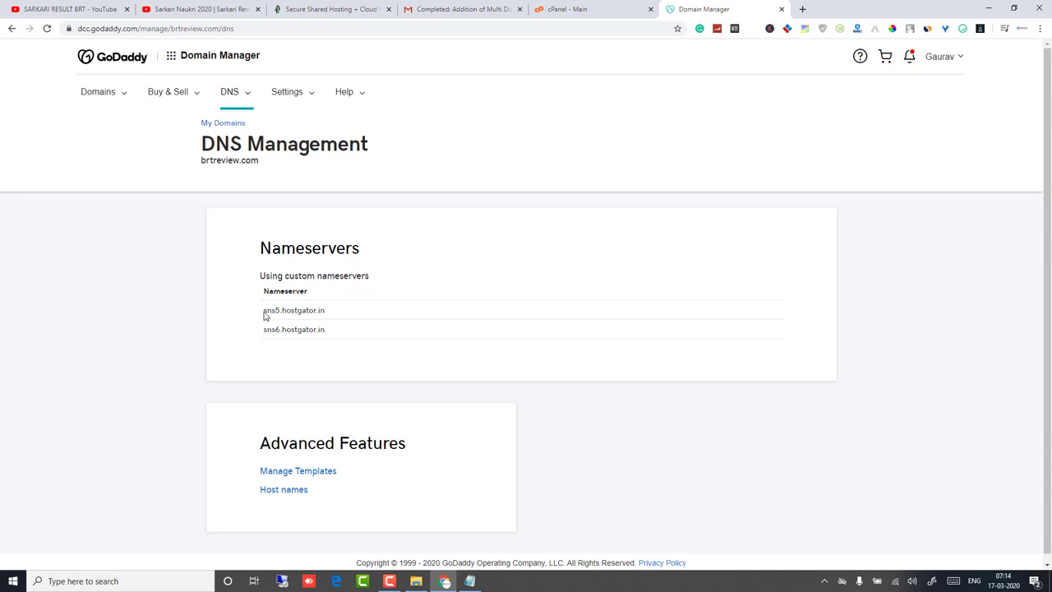
left_click_drag(265, 316, 338, 320)
left_click_drag(258, 336, 353, 338)
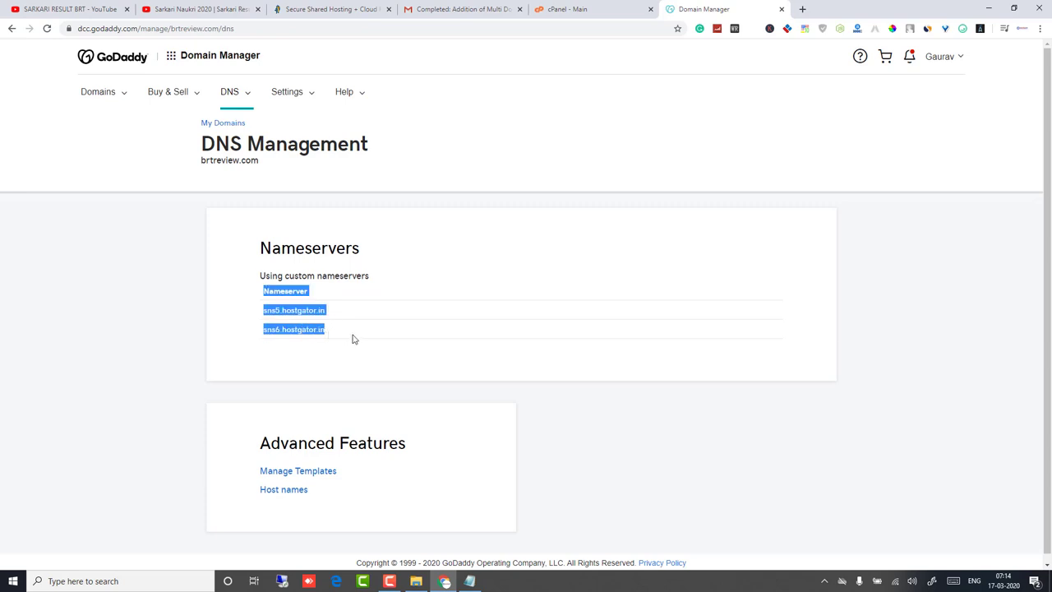
left_click(353, 339)
scroll(345, 312, "down", 1)
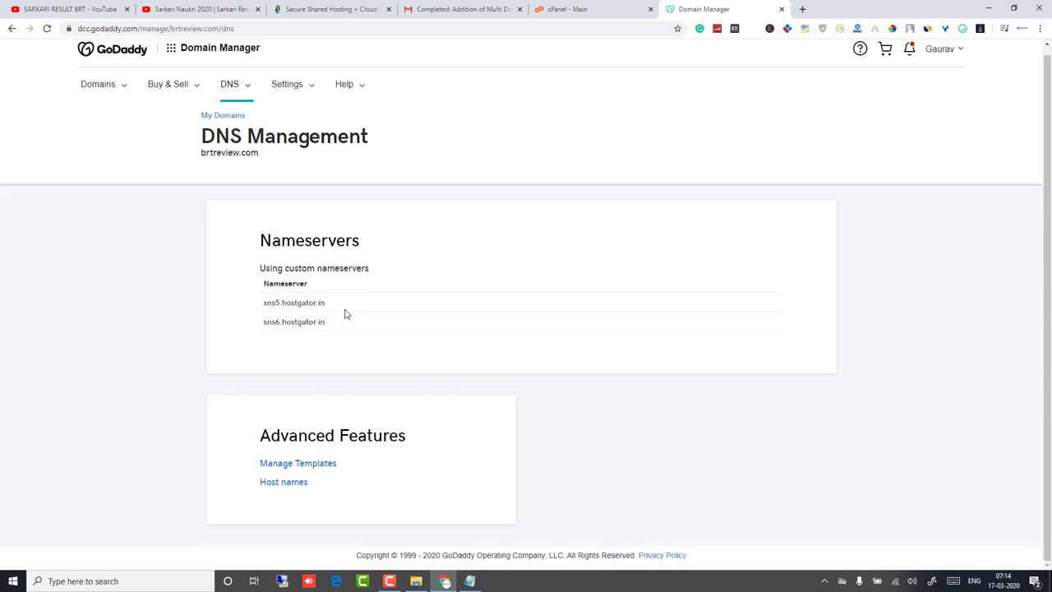
scroll(375, 329, "up", 1)
left_click_drag(336, 338, 261, 311)
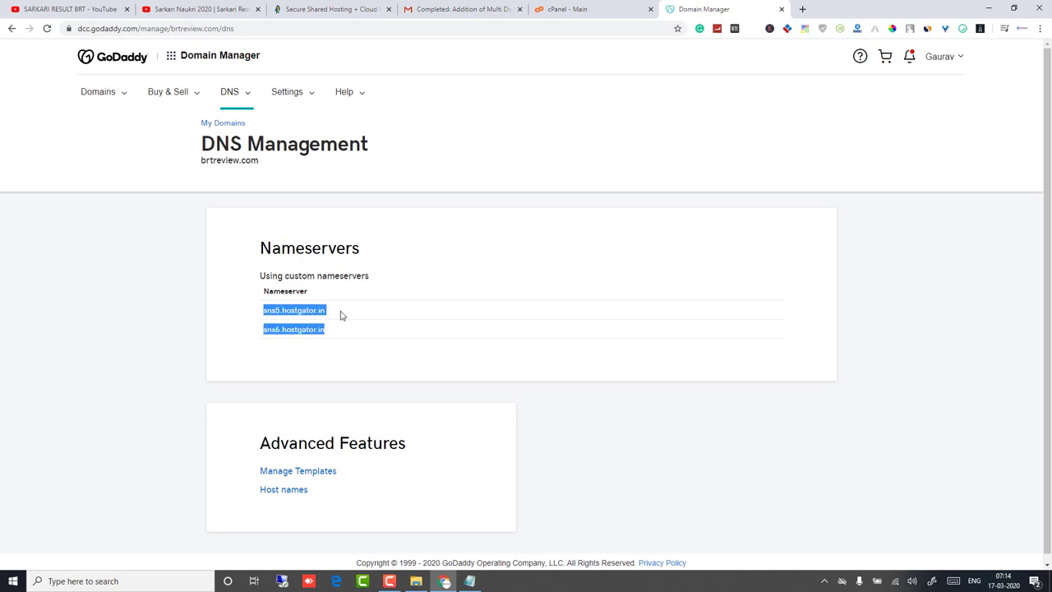
left_click(509, 305)
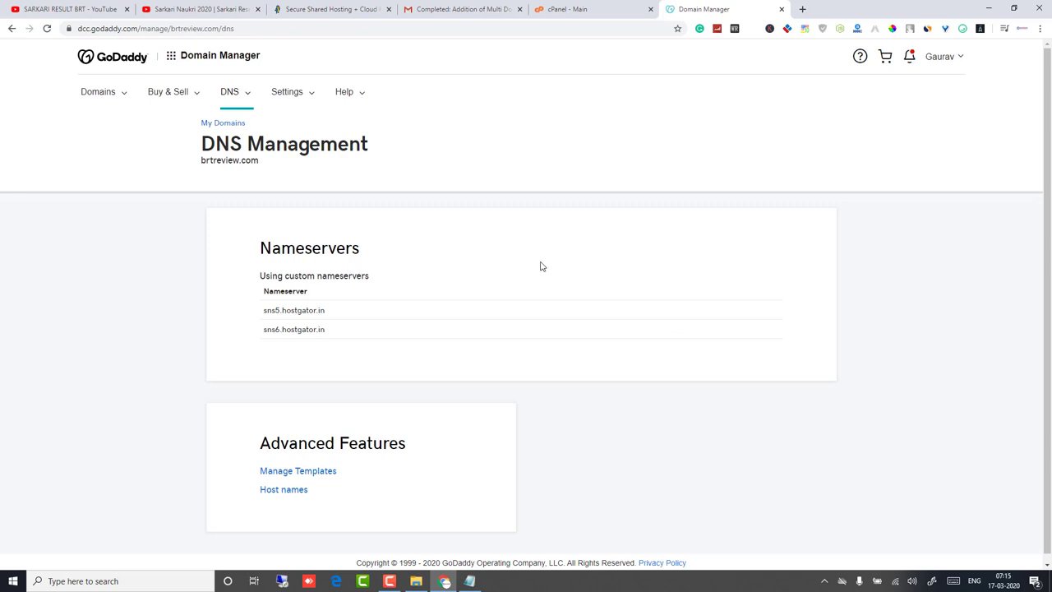
left_click(444, 581)
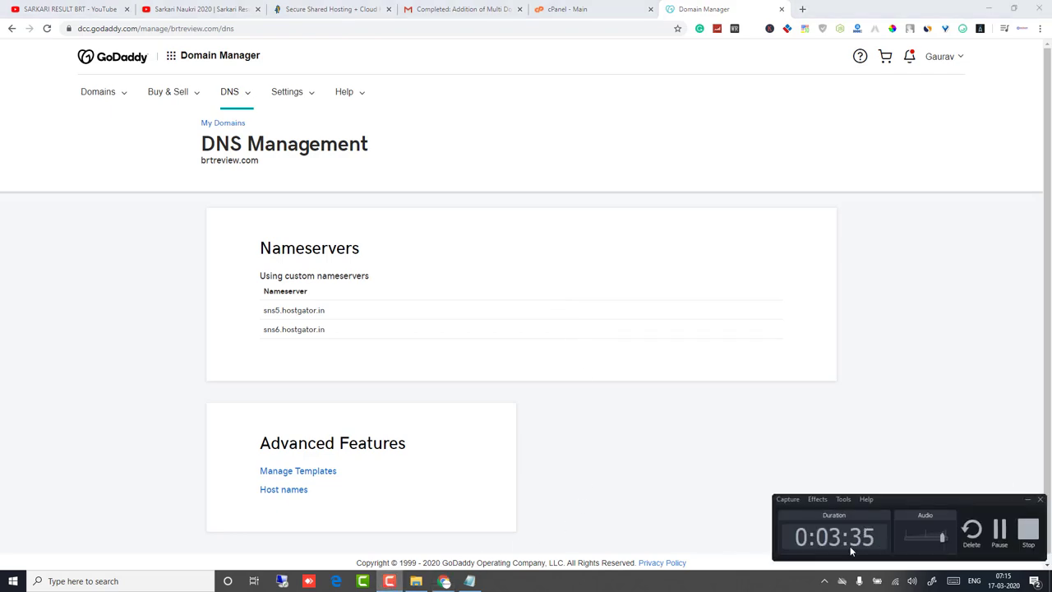
left_click(1000, 530)
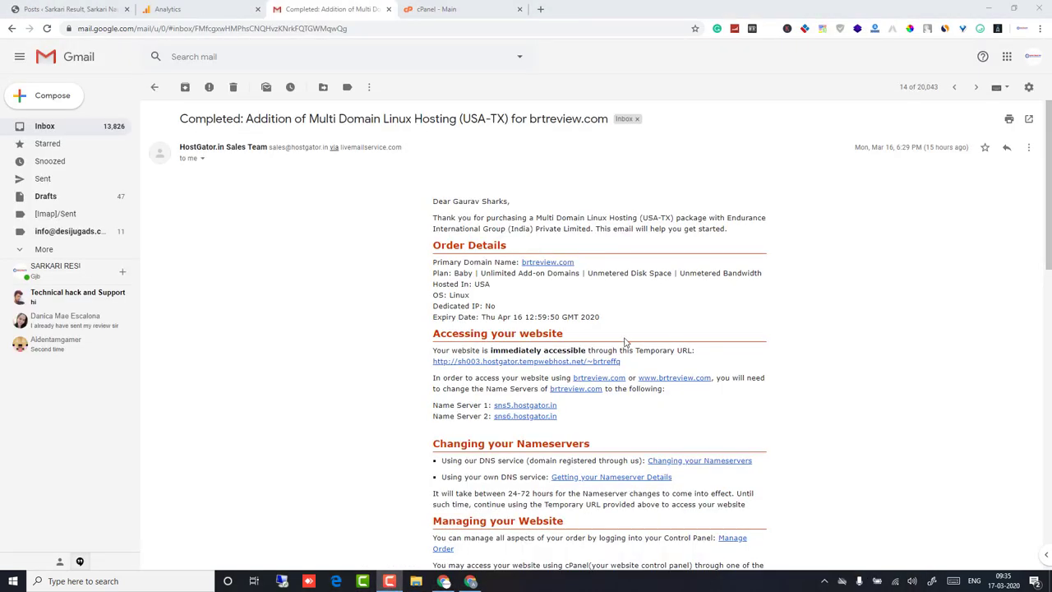
scroll(625, 342, "down", 4)
scroll(479, 559, "up", 4)
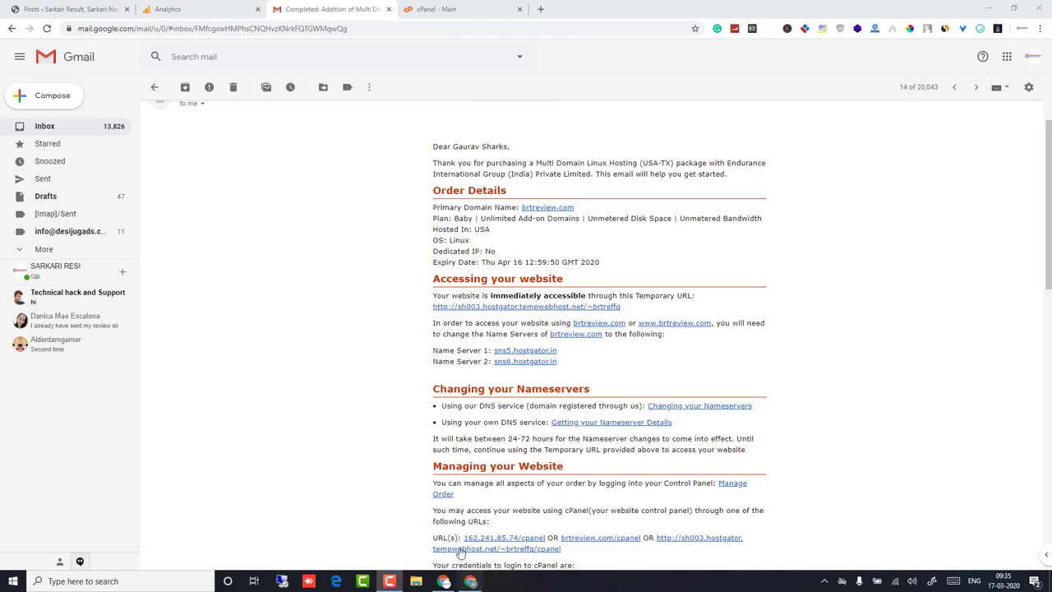
Switch to the other Chrome window, examine the privacy error page for brtreview.com and reload the site.
left_click(470, 582)
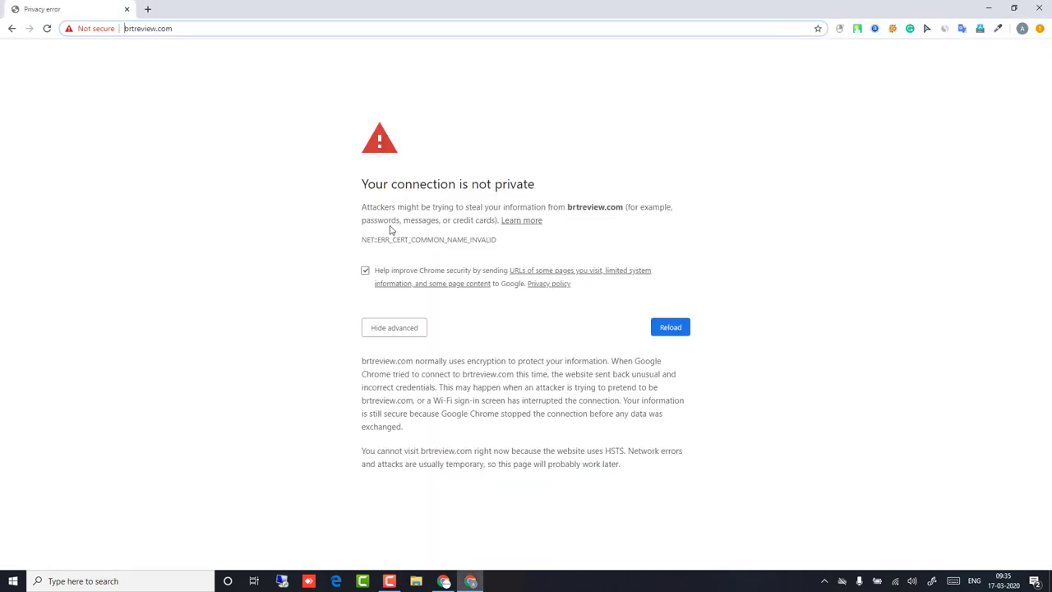
left_click(197, 28)
left_click(365, 217)
left_click_drag(386, 186, 576, 184)
left_click(406, 233)
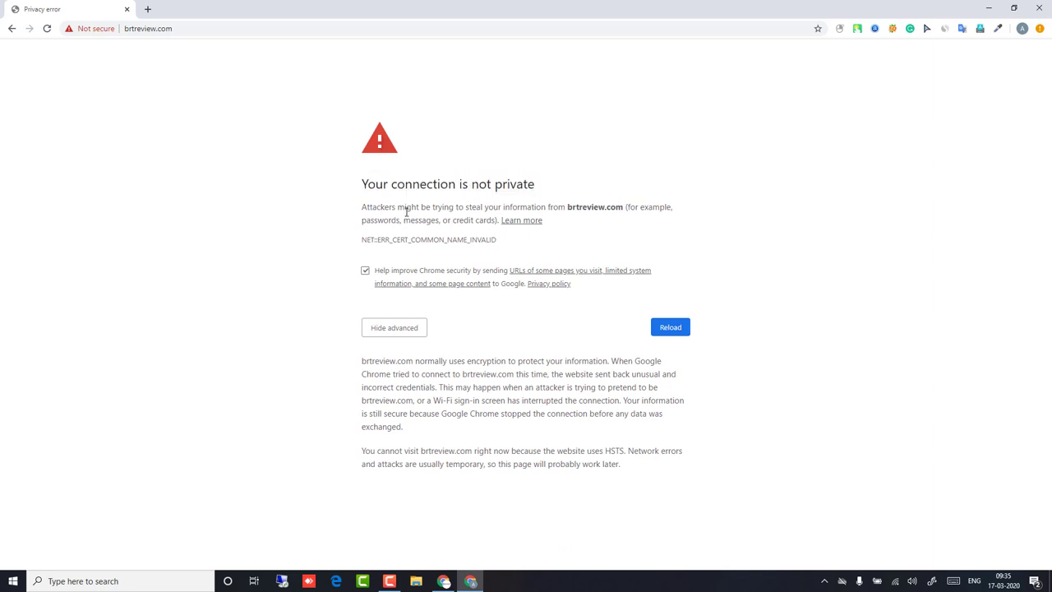
left_click_drag(484, 211, 734, 226)
left_click(614, 215)
left_click_drag(416, 182, 380, 136)
left_click(456, 205)
key("F5")
Return to the main Chrome window and look over the cPanel home page of the hosting account.
mouse_move(450, 584)
left_click(441, 531)
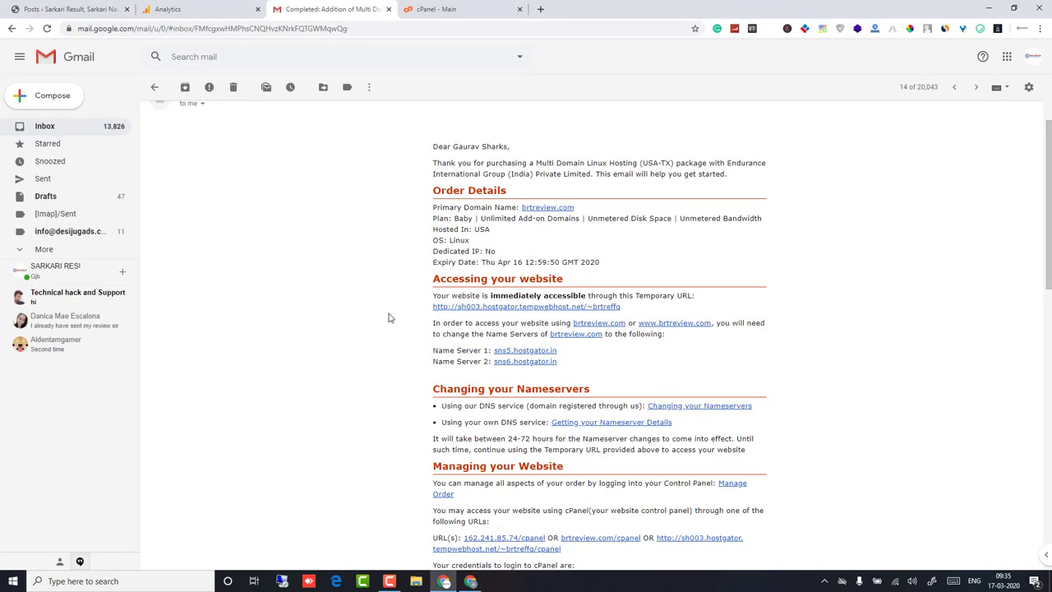
left_click(444, 9)
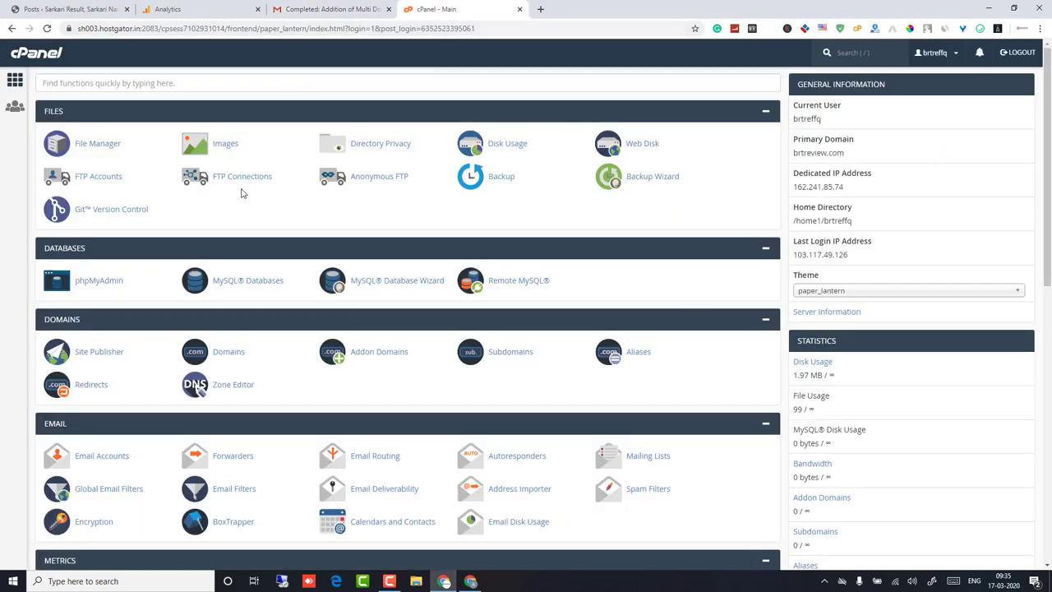
scroll(419, 240, "down", 5)
scroll(460, 214, "up", 5)
Search Google for hostgator in a new tab and open the hostgator.in website.
left_click(540, 9)
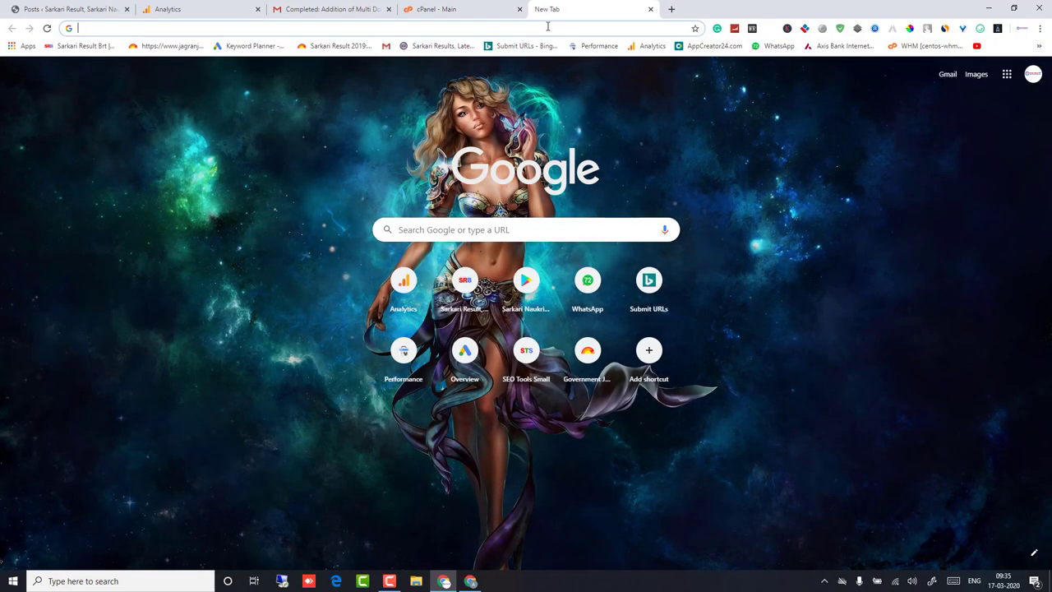
type("hostg")
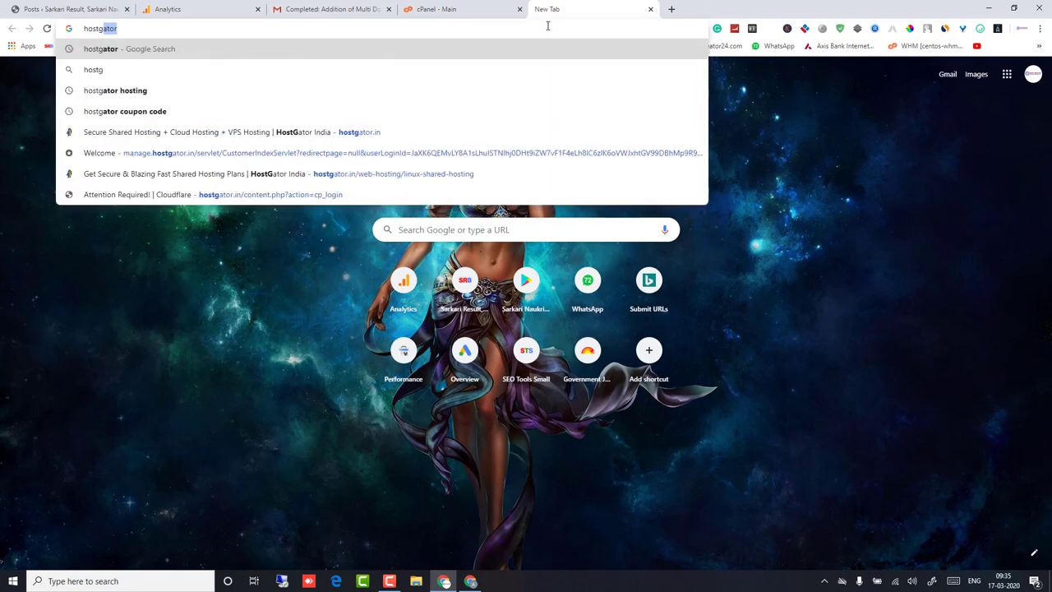
key("Return")
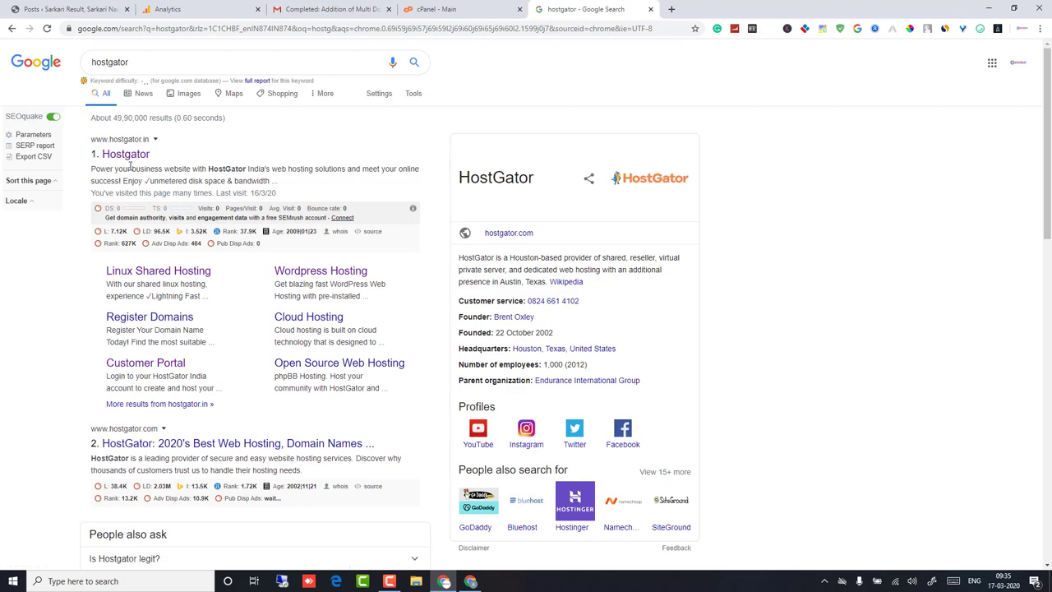
left_click(120, 156)
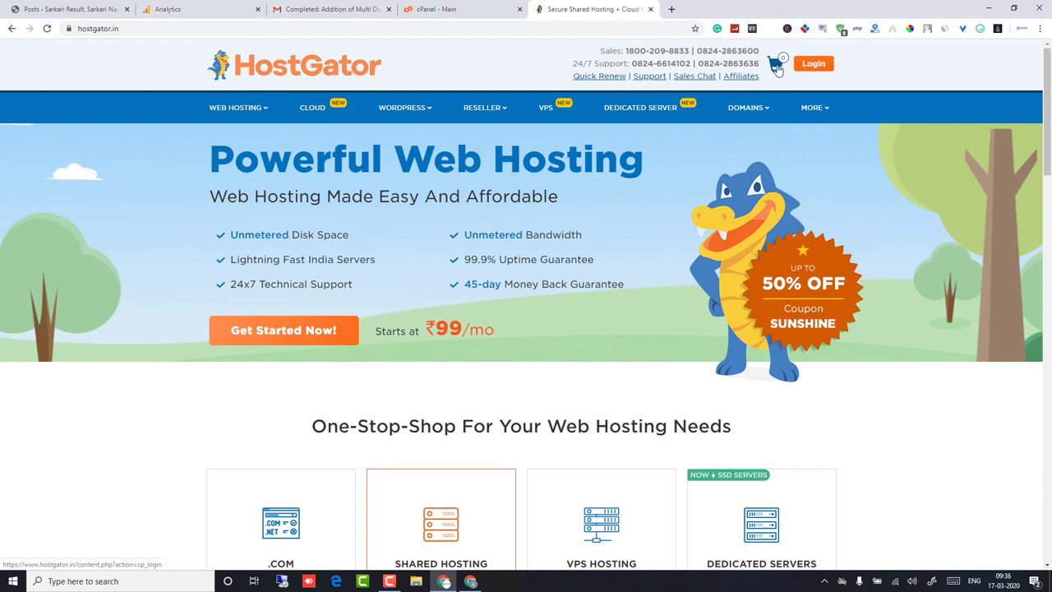
Log in to the HostGator customer account with the prefilled credentials and complete the security check.
left_click(808, 71)
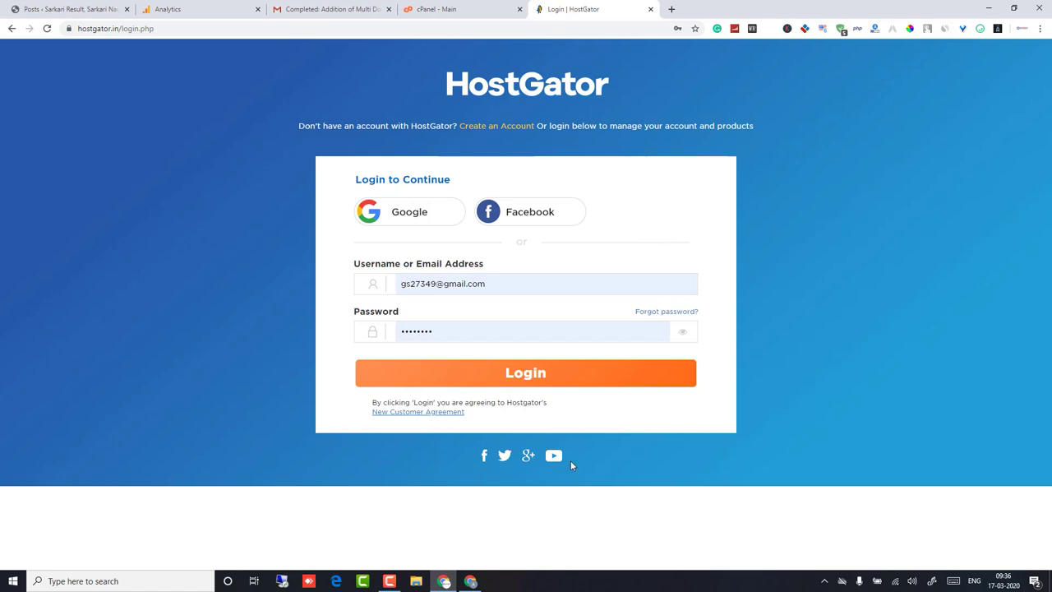
left_click(526, 376)
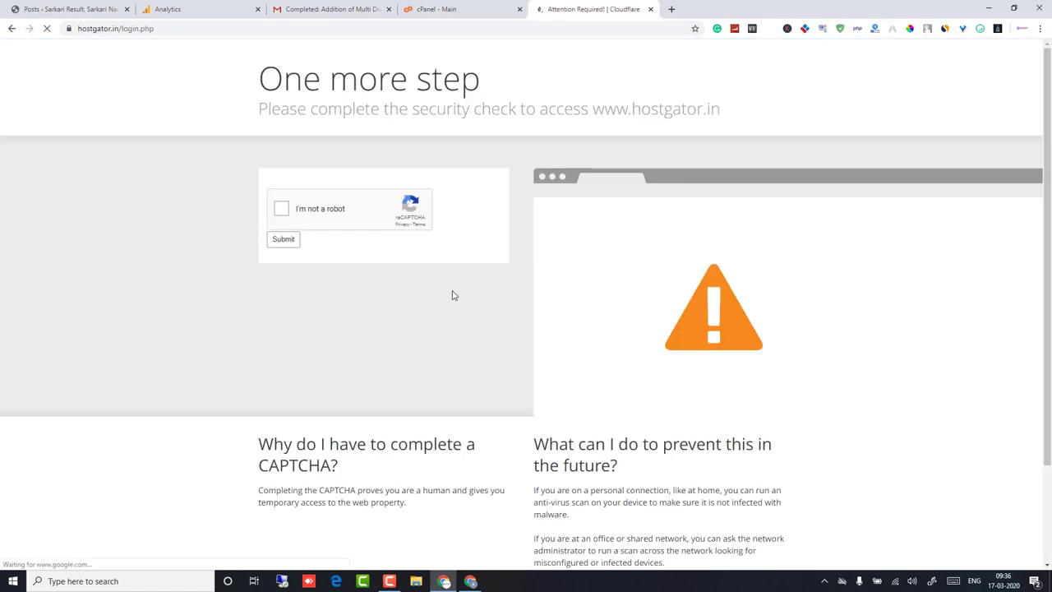
left_click(304, 216)
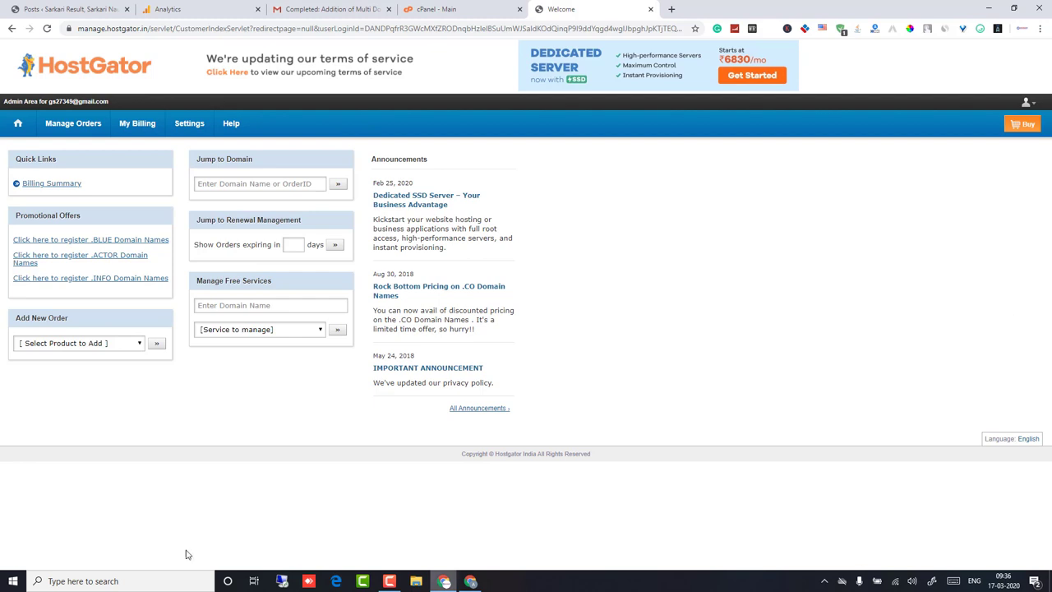
List the account's orders and open the management page of the brtreview.com hosting order.
mouse_move(64, 129)
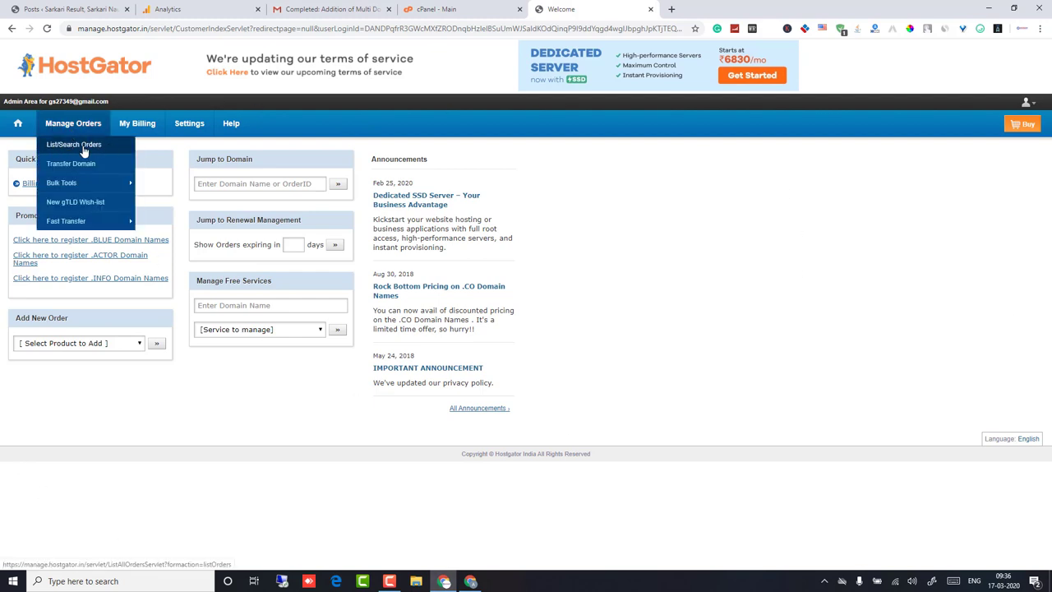
left_click(60, 151)
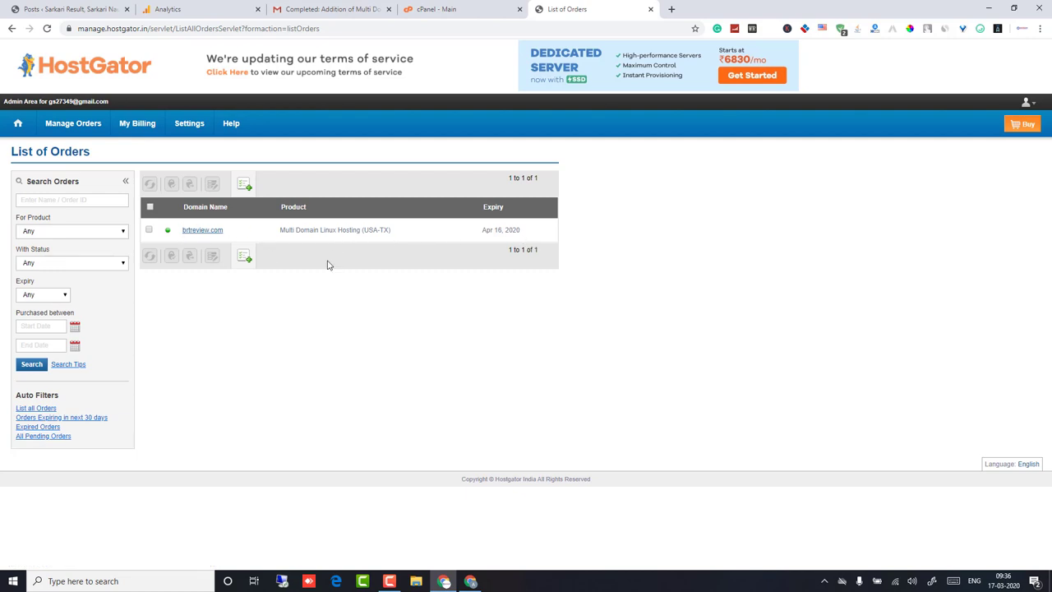
left_click(205, 233)
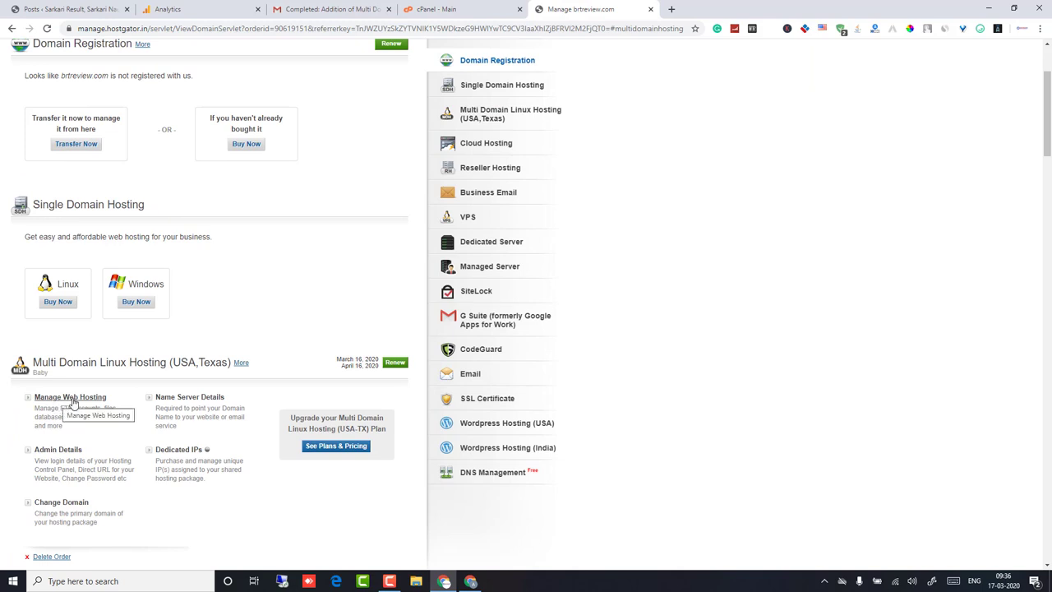
Switch to the open cPanel page, look through its function groups and search the functions for "php".
left_click(460, 9)
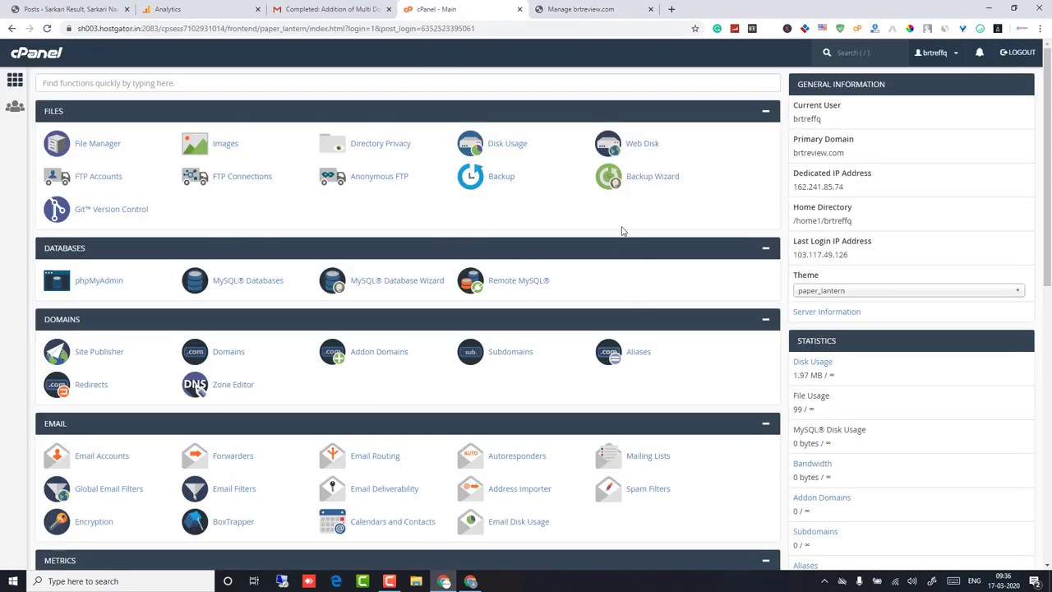
scroll(592, 279, "down", 7)
scroll(565, 370, "up", 3)
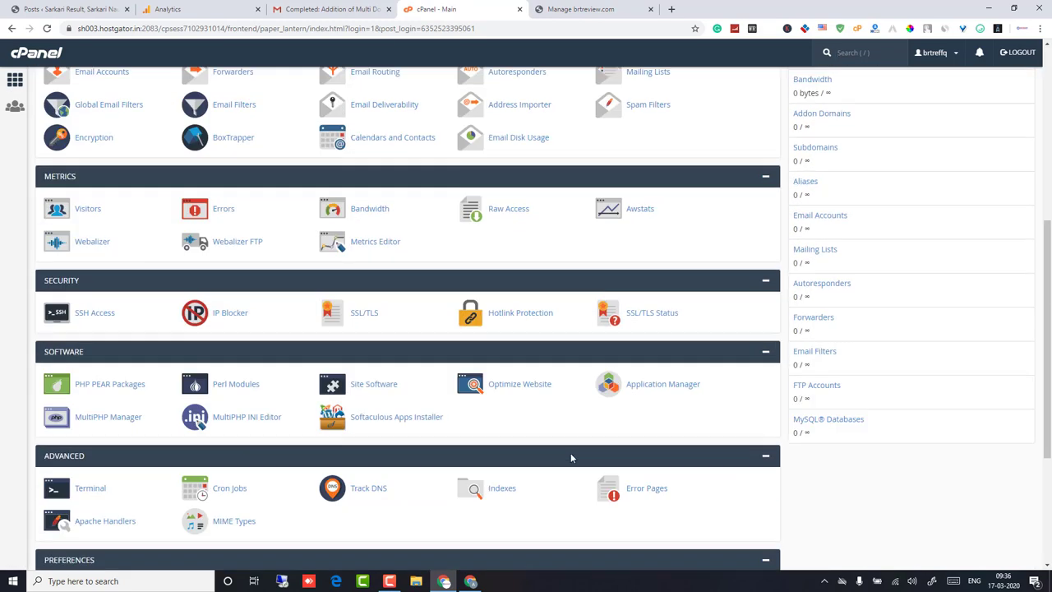
scroll(570, 457, "up", 5)
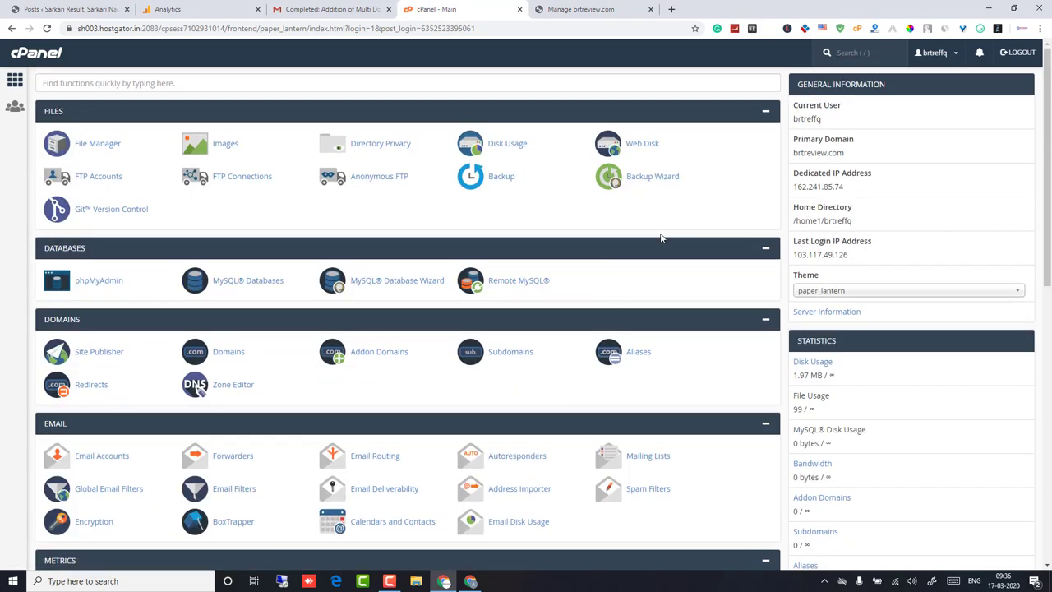
scroll(647, 225, "down", 7)
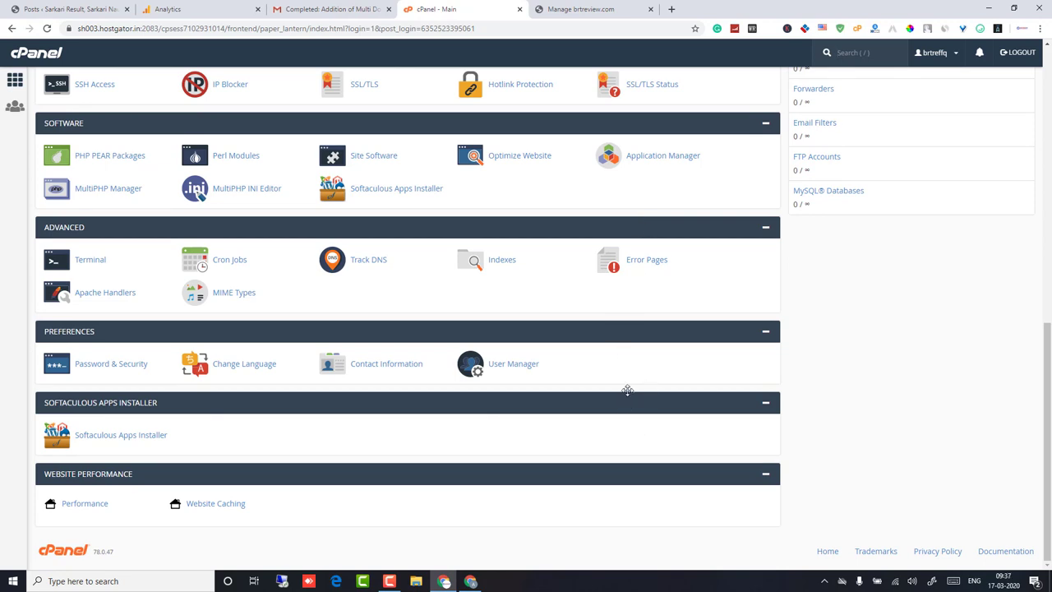
scroll(653, 366, "up", 8)
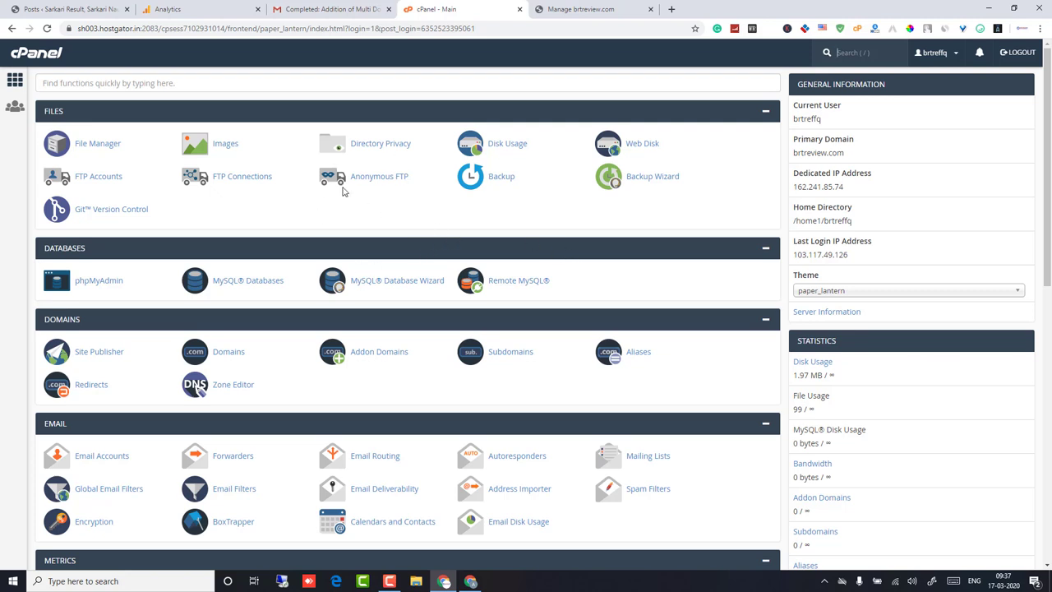
left_click(119, 83)
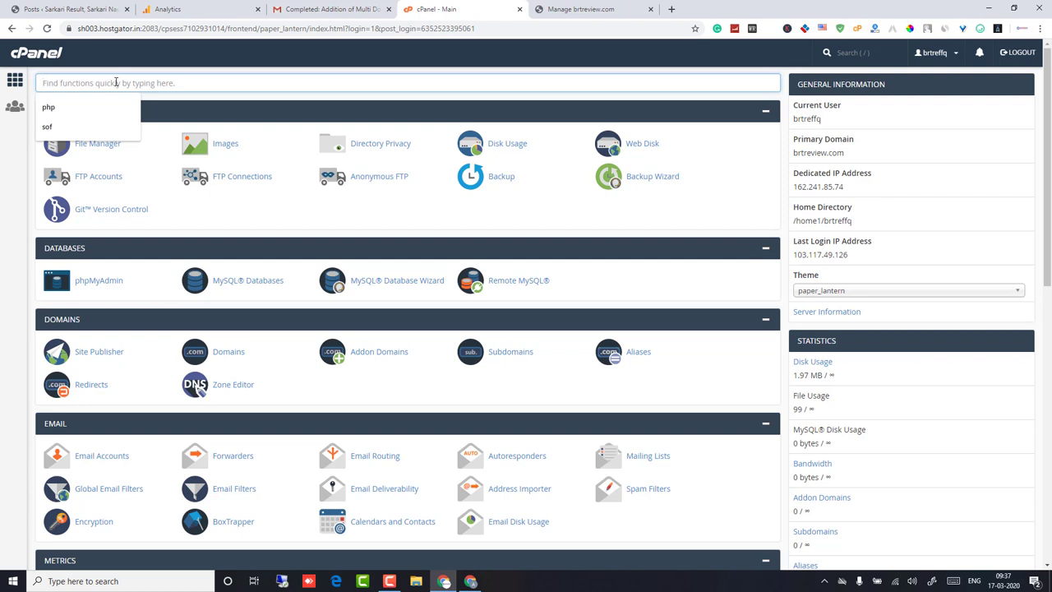
type("php")
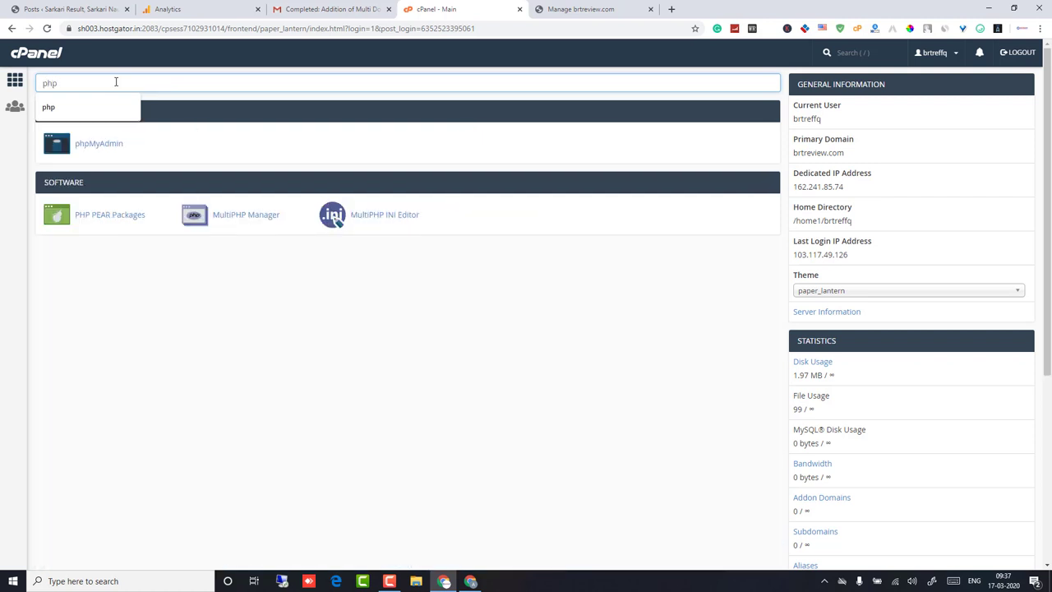
Open the MultiPHP INI Editor and load the basic PHP settings for the brtreview.com location.
left_click(361, 217)
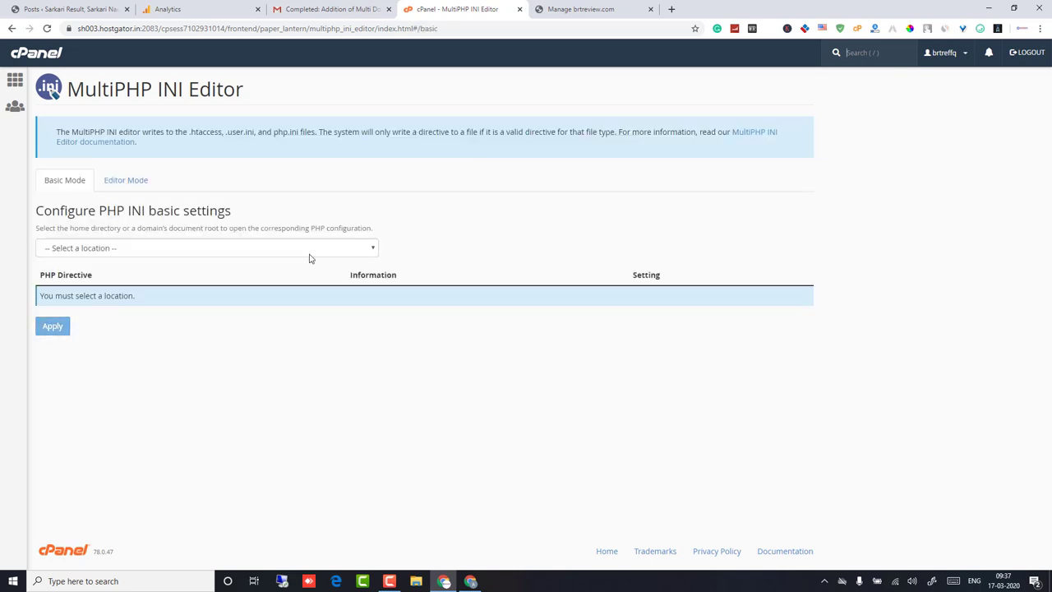
left_click(346, 251)
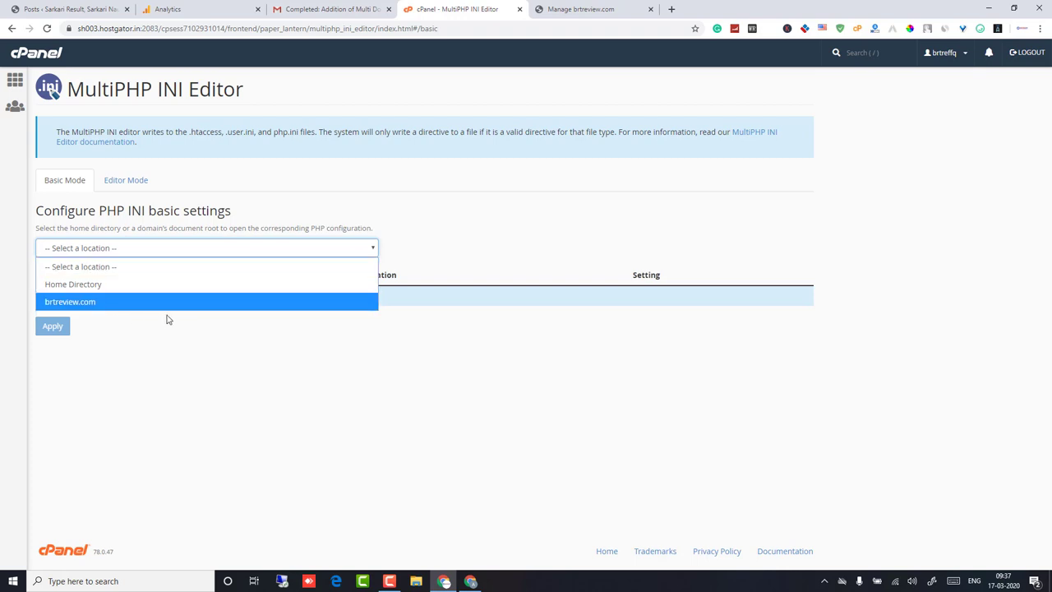
left_click(71, 302)
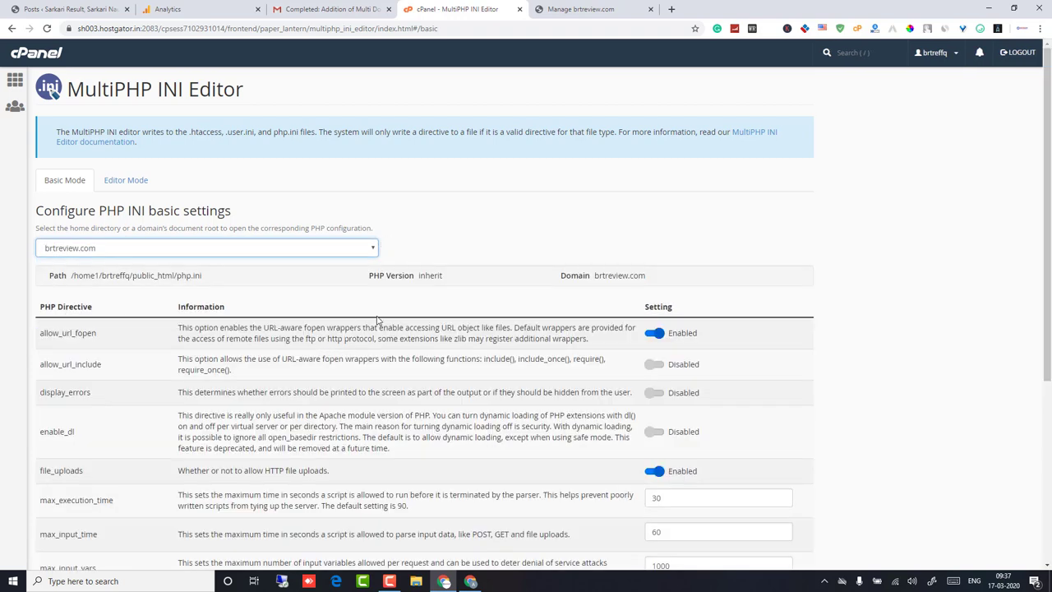
Look through the PHP directives and examine the upload_max_filesize directive with its description and setting.
scroll(567, 415, "down", 4)
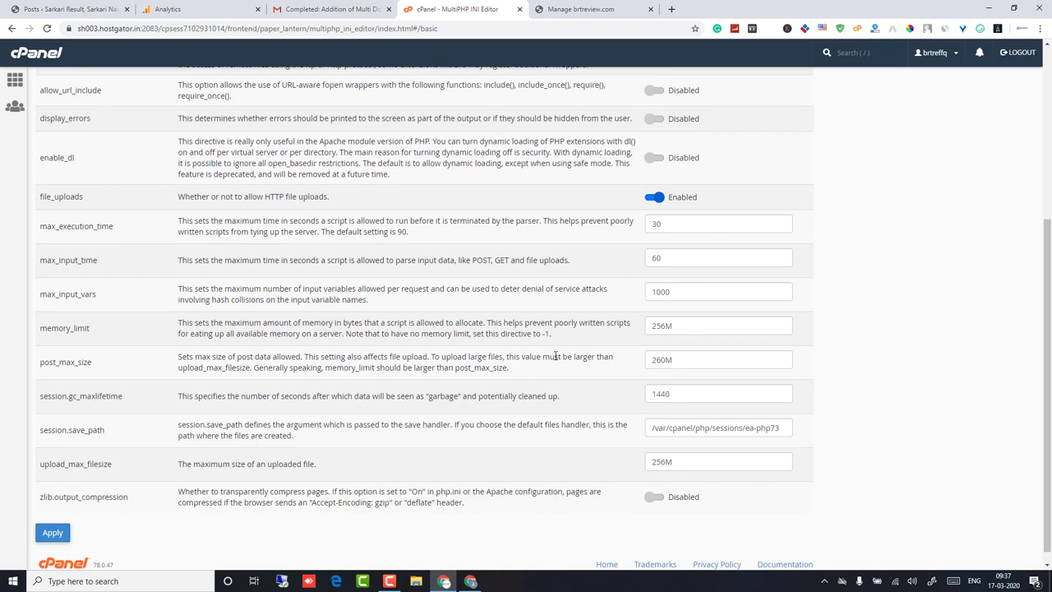
scroll(419, 446, "down", 1)
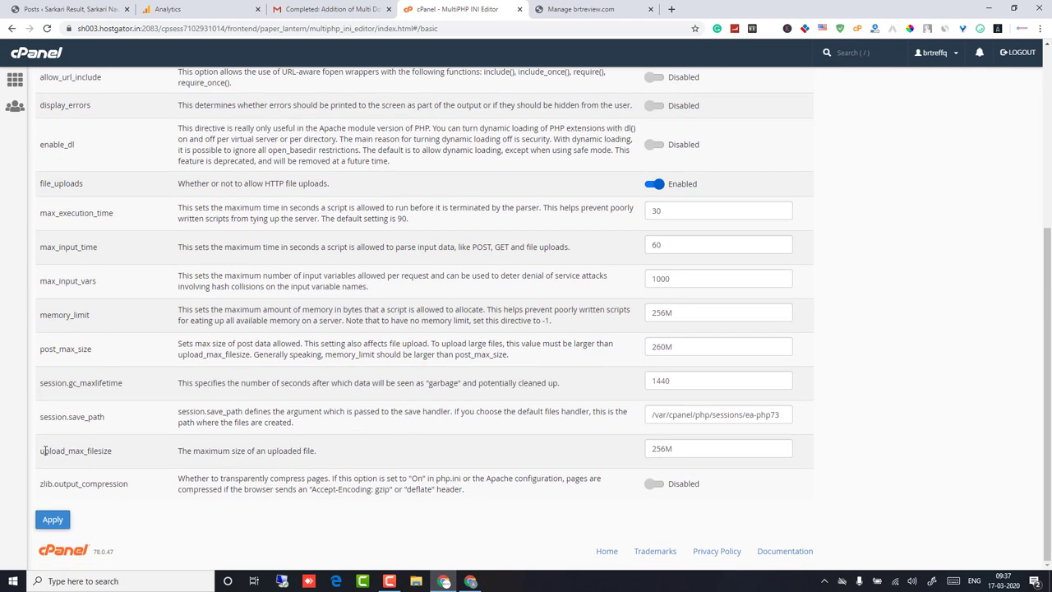
left_click_drag(73, 450, 49, 451)
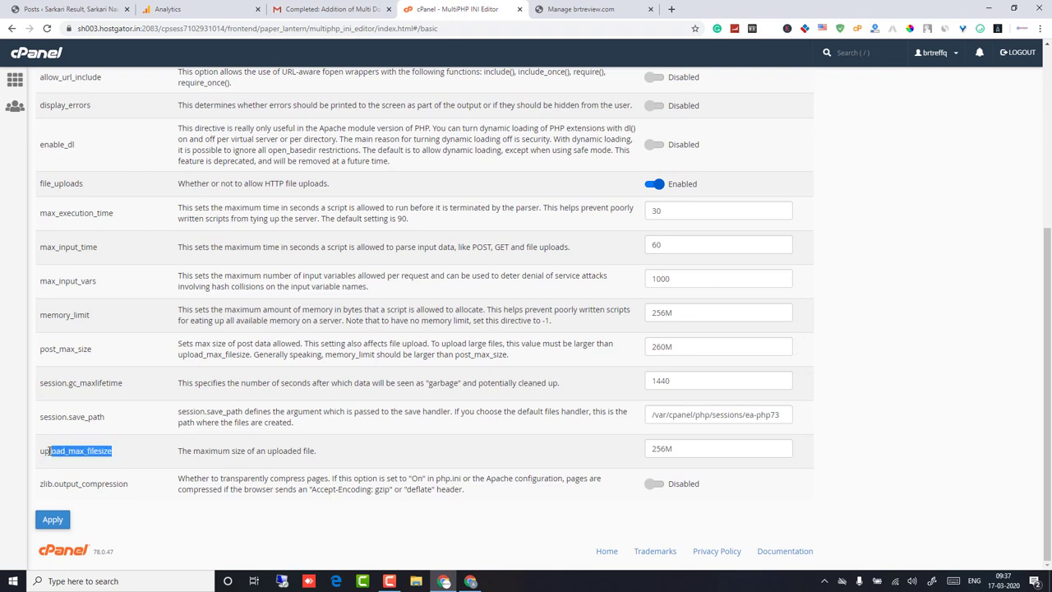
left_click(283, 458)
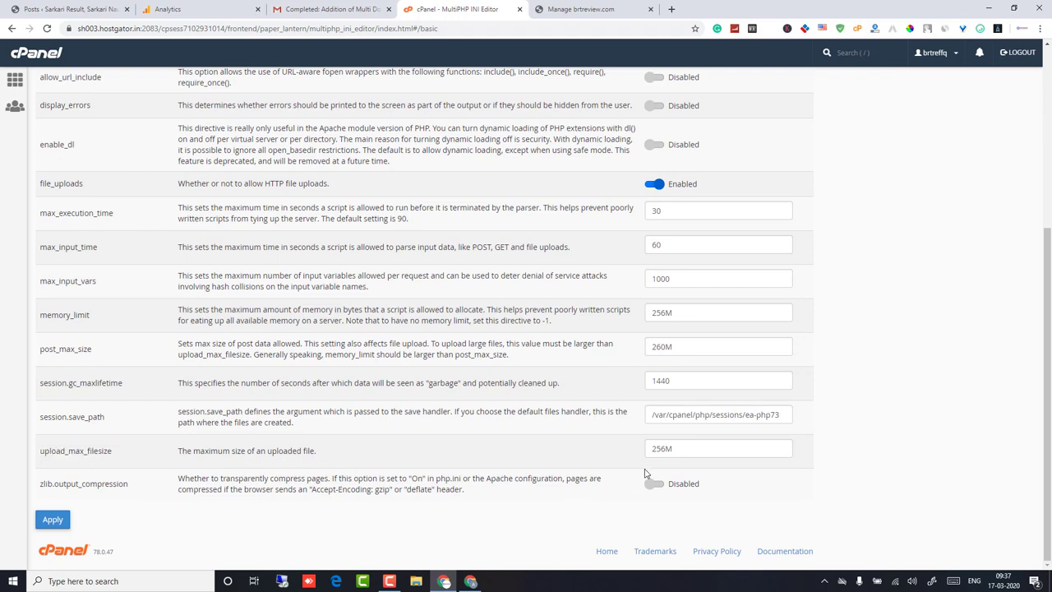
left_click(680, 451)
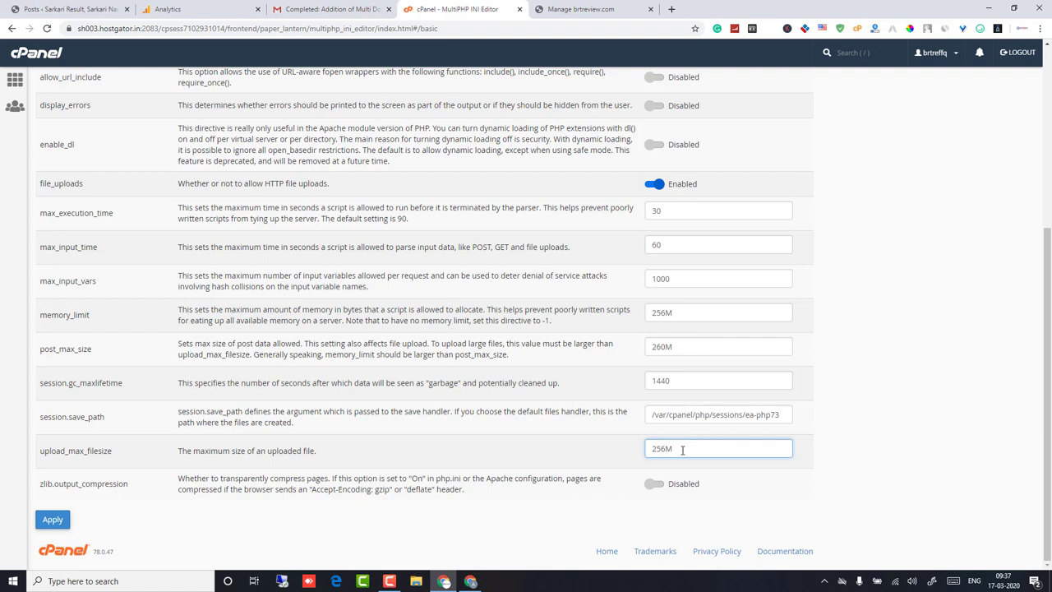
double_click(683, 450)
left_click(672, 456)
double_click(679, 450)
left_click(693, 457)
left_click(271, 461)
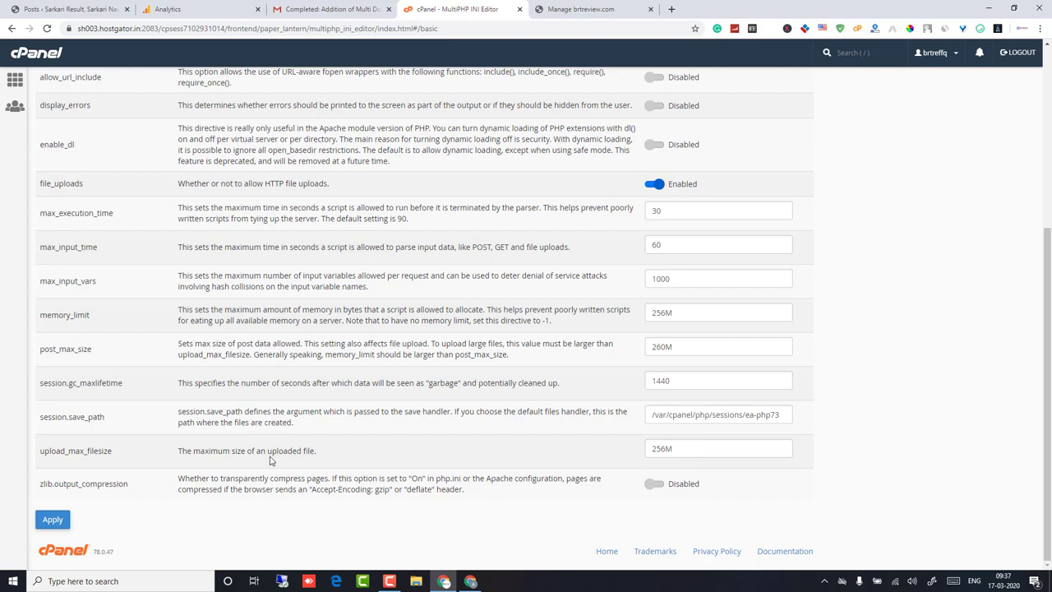
Examine the post_max_size, memory_limit and file_uploads directives and their settings alongside upload_max_filesize.
left_click_drag(122, 457, 41, 451)
left_click(130, 444)
left_click_drag(93, 350, 38, 352)
left_click(83, 349)
left_click_drag(687, 349, 641, 355)
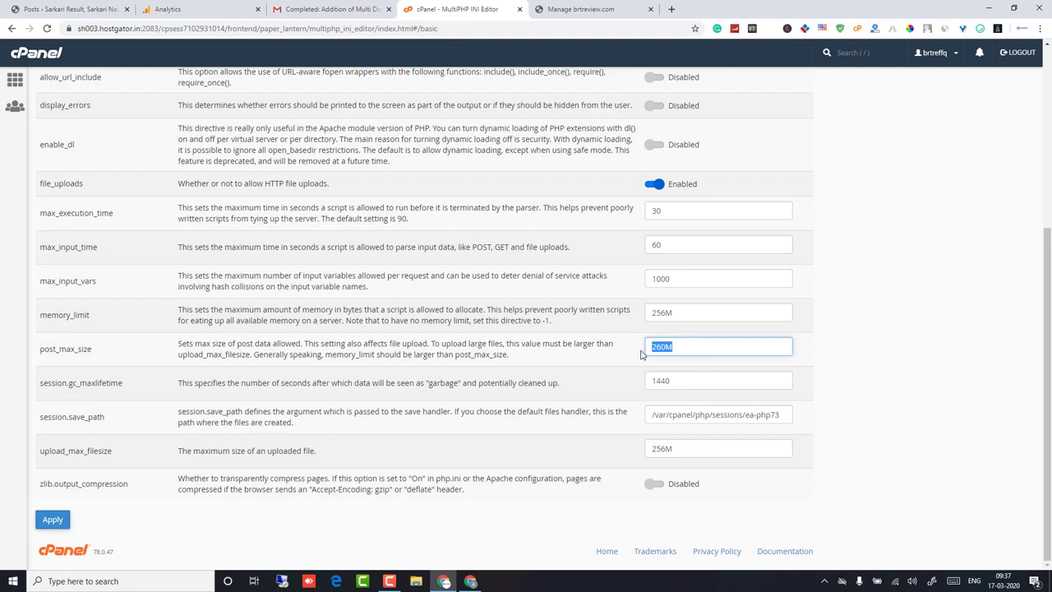
left_click(690, 346)
left_click_drag(90, 315, 46, 315)
left_click_drag(692, 317, 622, 320)
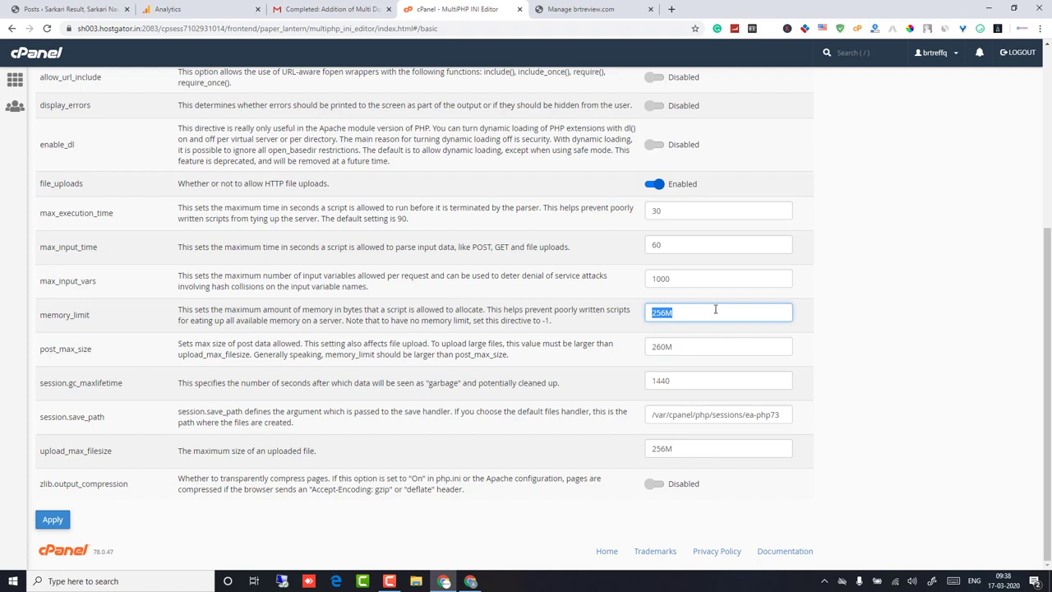
left_click(715, 311)
left_click_drag(81, 183, 52, 183)
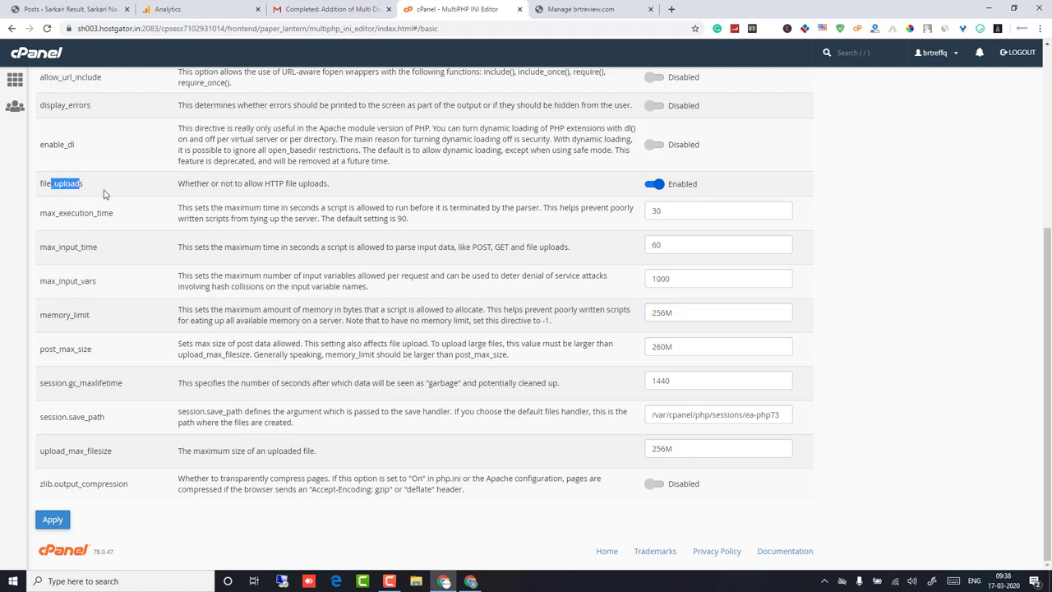
double_click(280, 183)
left_click(313, 186)
Recheck the memory, post, session and upload limits, apply the PHP settings as they are and return to the cPanel home page.
scroll(681, 270, "up", 2)
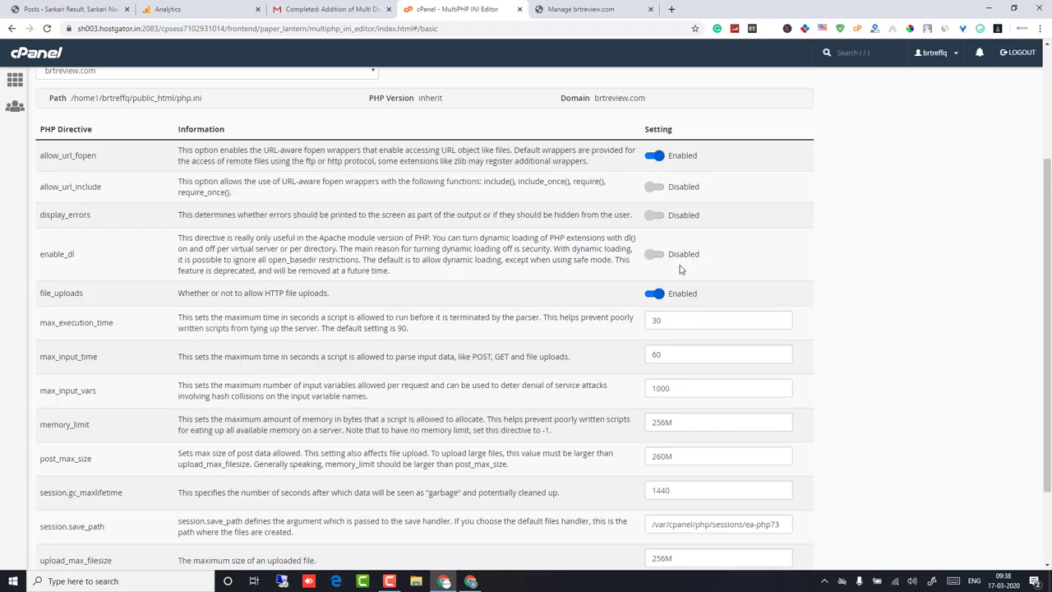
scroll(691, 312, "down", 1)
scroll(688, 284, "down", 1)
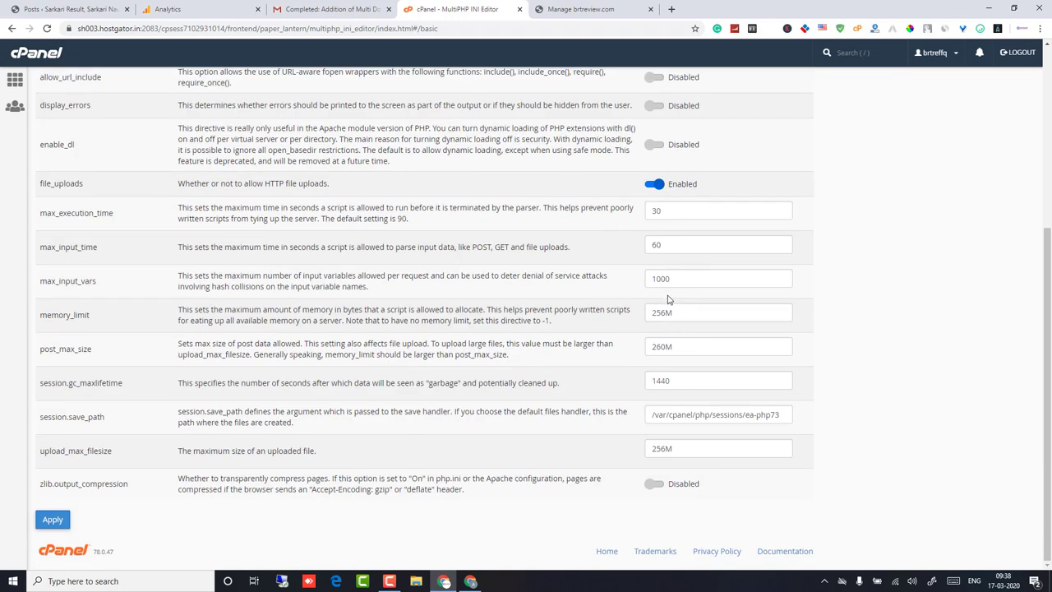
left_click(680, 313)
left_click(682, 348)
left_click(683, 382)
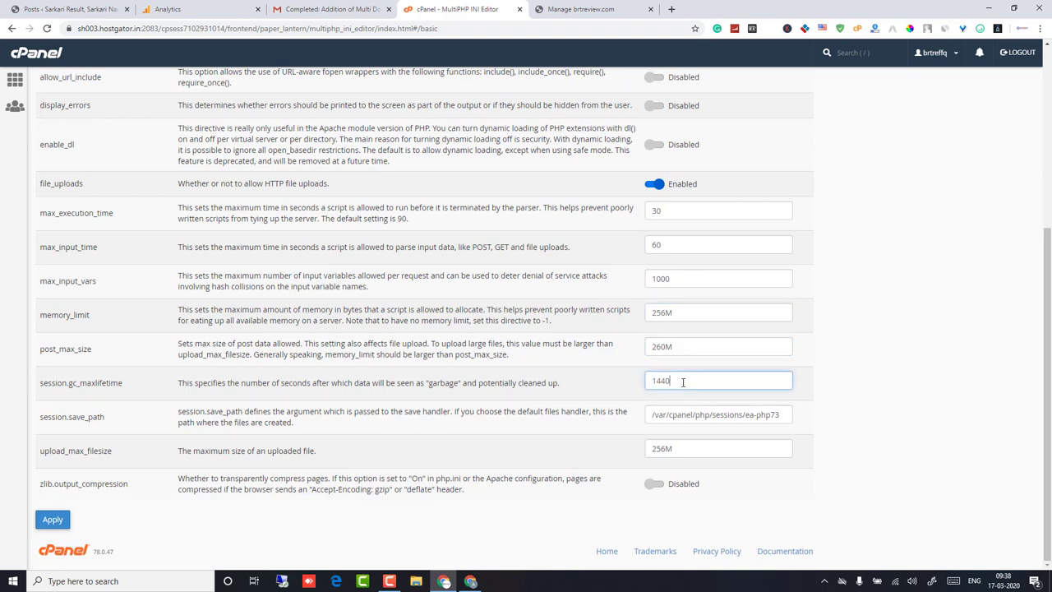
left_click(687, 452)
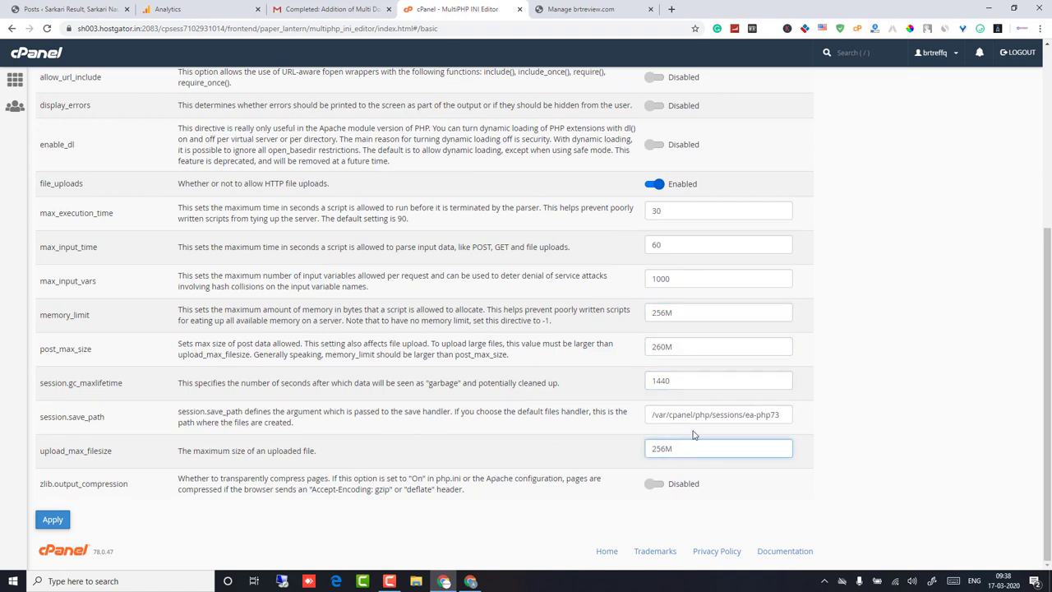
left_click(53, 519)
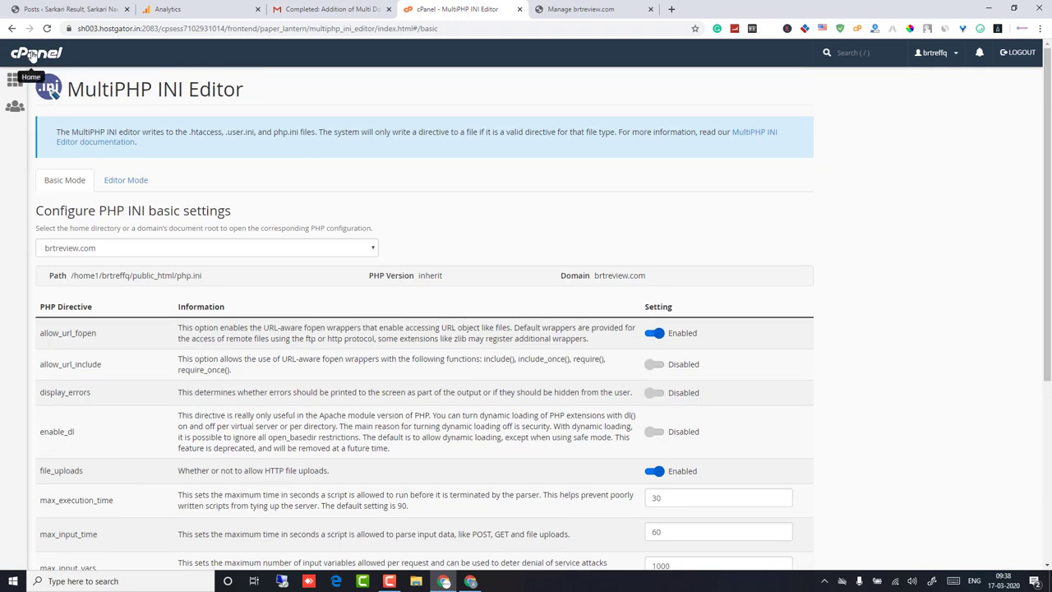
left_click(15, 80)
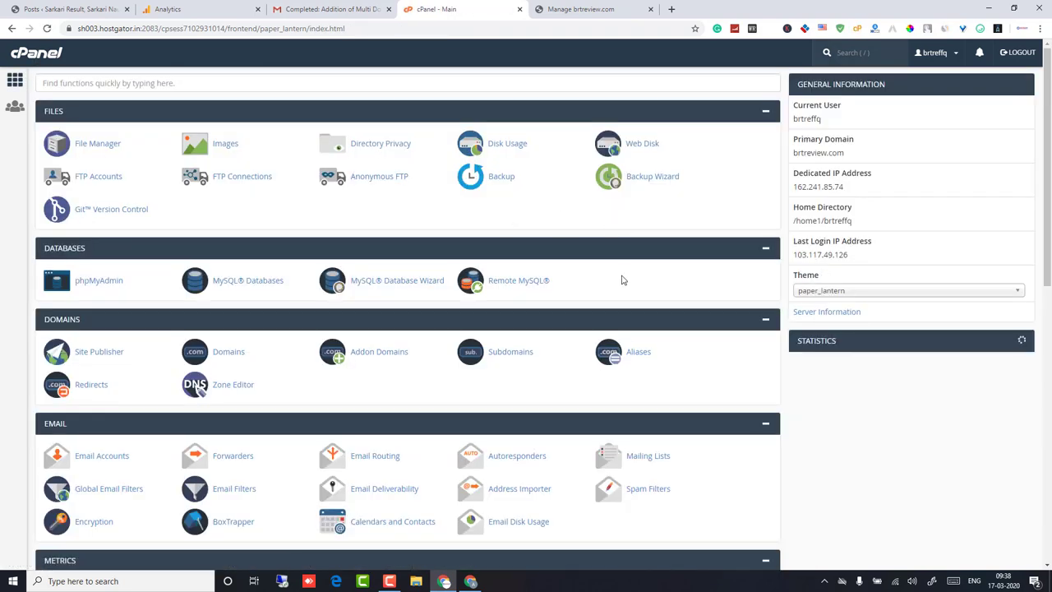